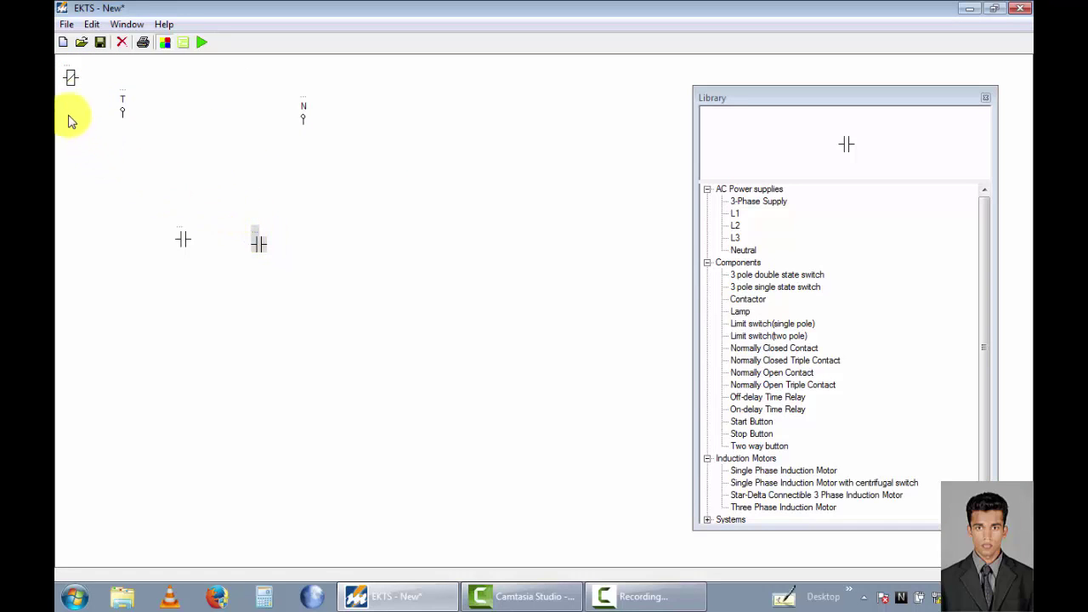
Spread out the stacked components: two contactor coils low on the sheet, two start buttons mid-sheet, and two stop buttons below the supplies.
drag(75, 77, 157, 383)
drag(71, 88, 279, 390)
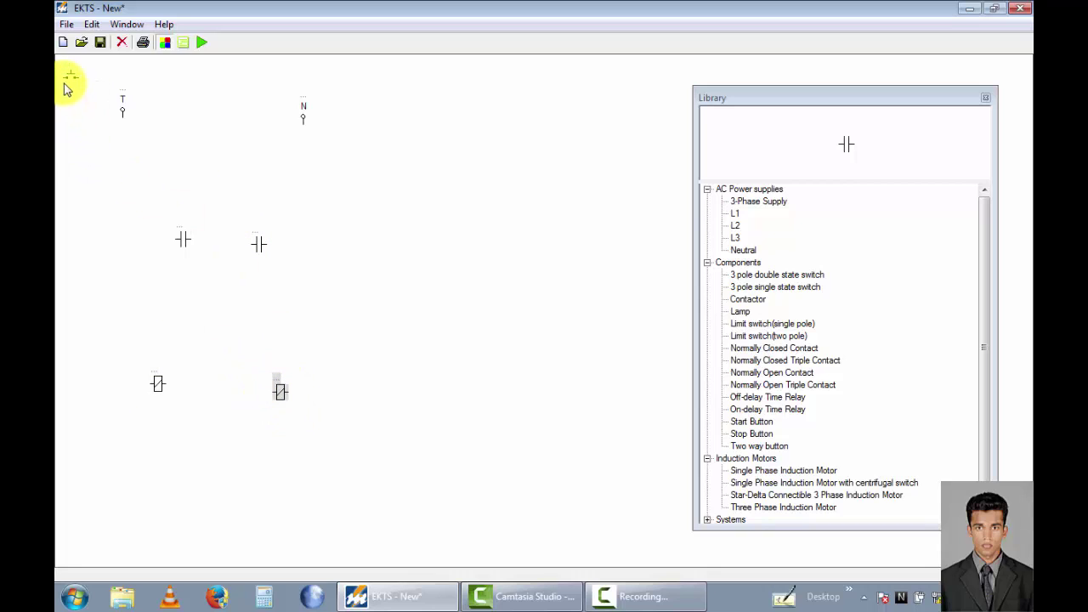
drag(71, 78, 126, 262)
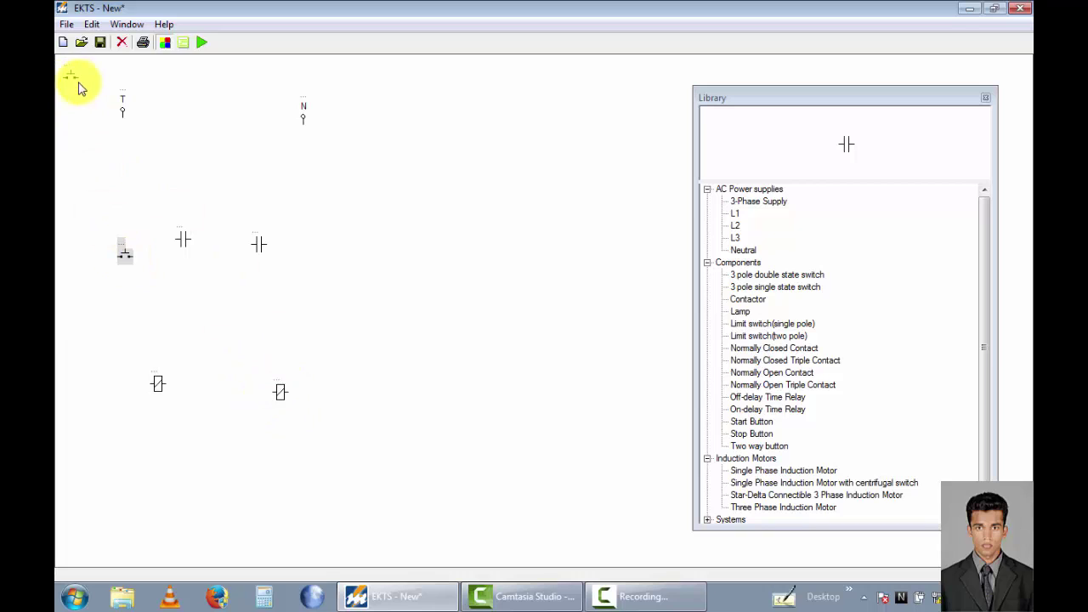
mouse_move(72, 78)
mouse_down()
mouse_move(228, 250)
mouse_move(110, 121)
mouse_up()
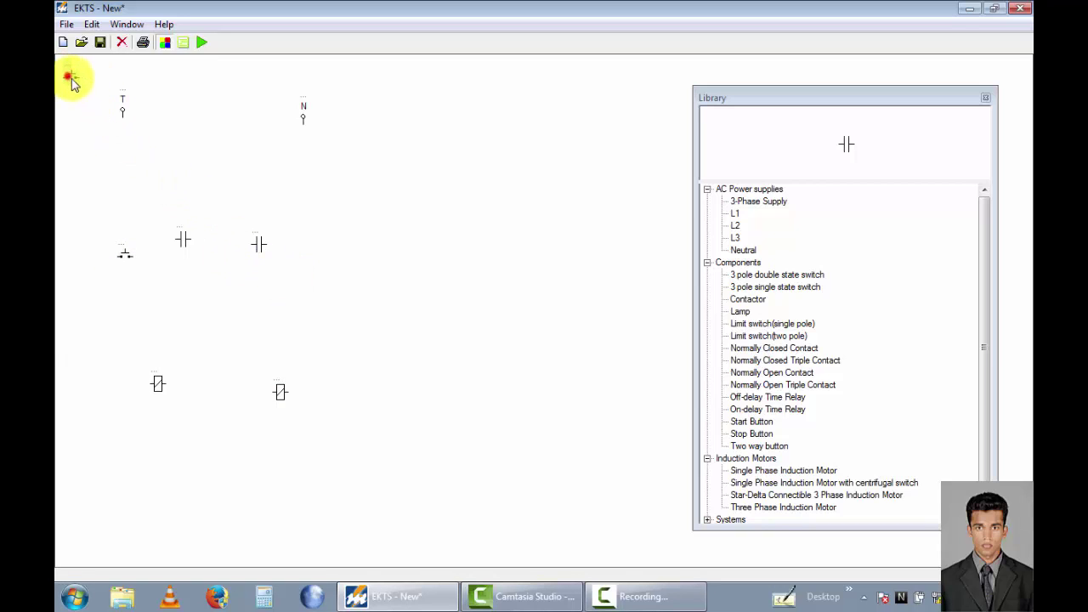
drag(71, 78, 304, 276)
drag(68, 75, 124, 177)
drag(68, 75, 221, 195)
Rotate both stop buttons by 270 degrees so their contacts stand vertically.
right_click(123, 182)
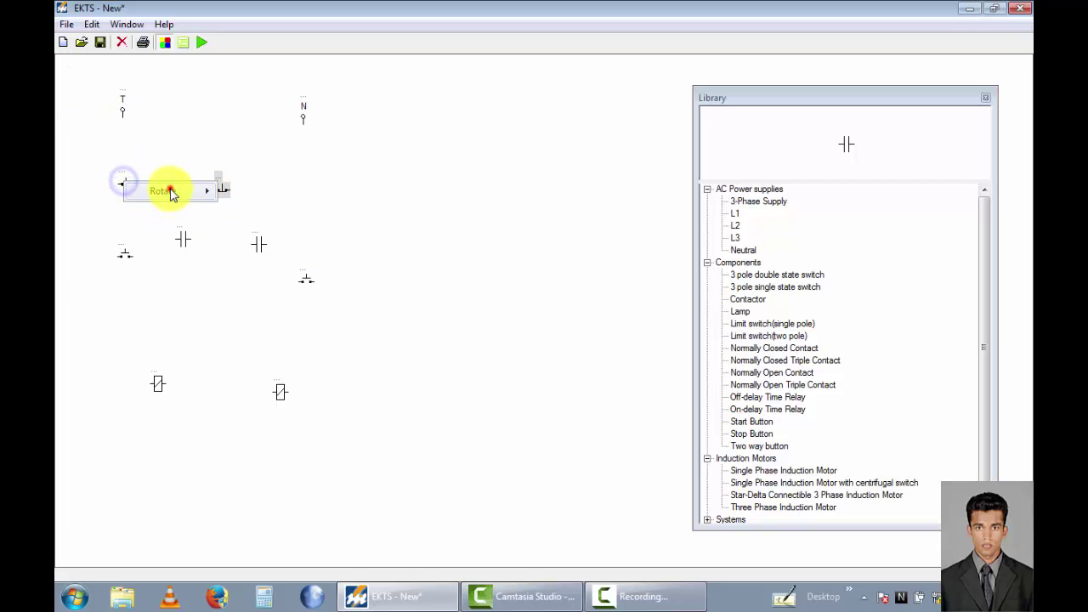
mouse_move(170, 191)
click(242, 209)
right_click(225, 189)
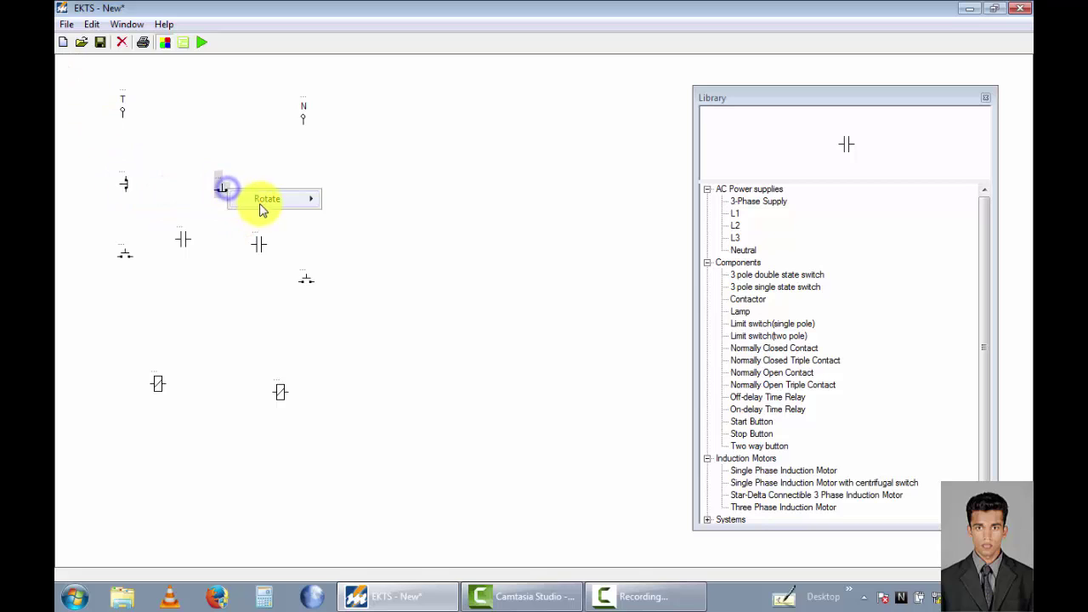
mouse_move(280, 201)
click(355, 214)
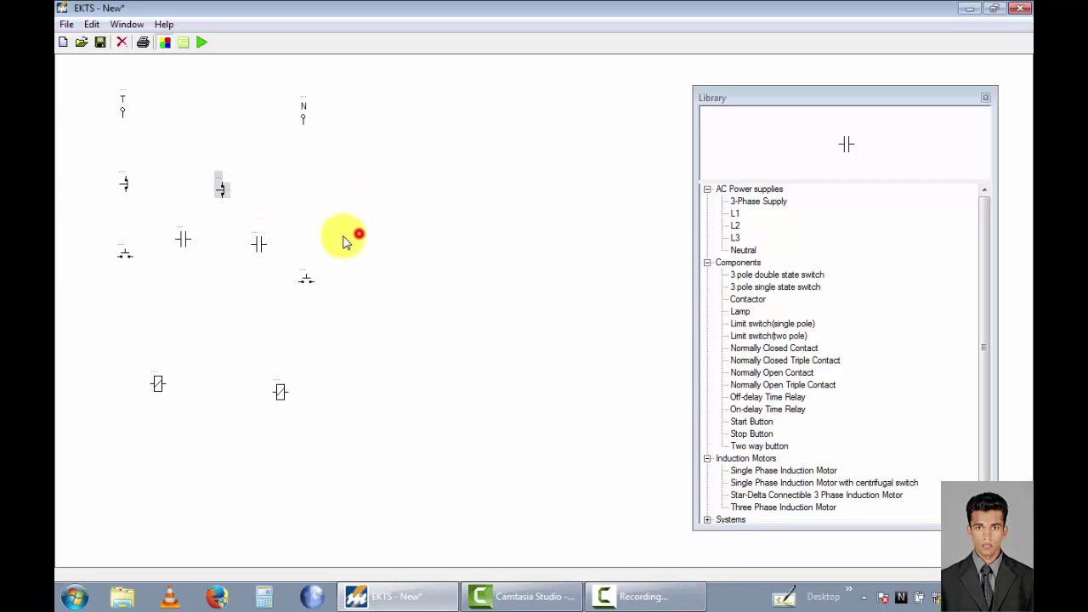
Rotate both normally open contacts by 90 degrees to align them with vertical wiring.
right_click(257, 245)
mouse_move(336, 255)
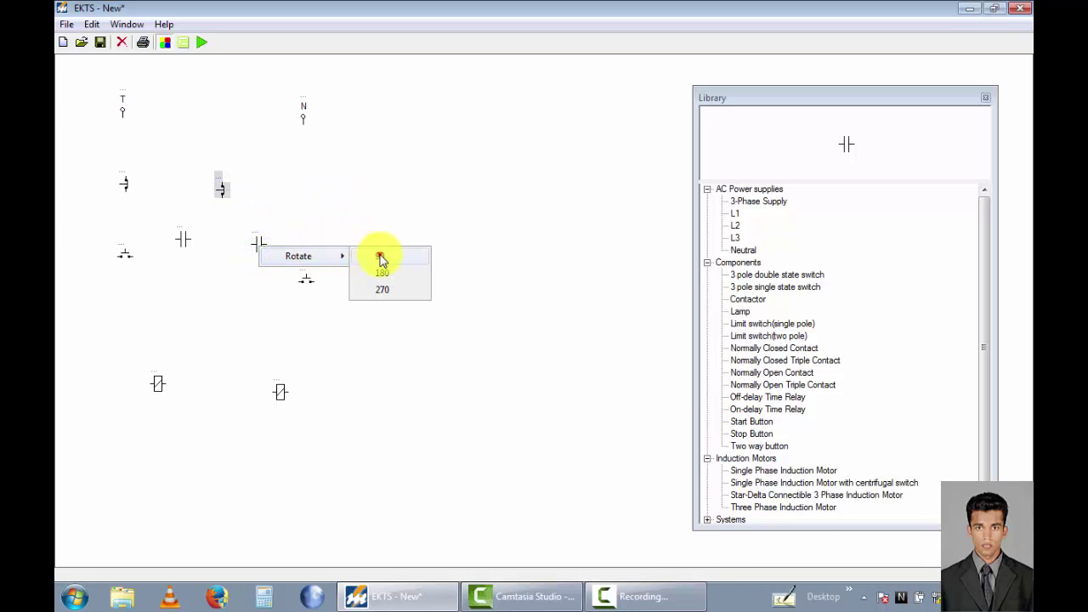
click(380, 257)
right_click(180, 240)
mouse_move(265, 255)
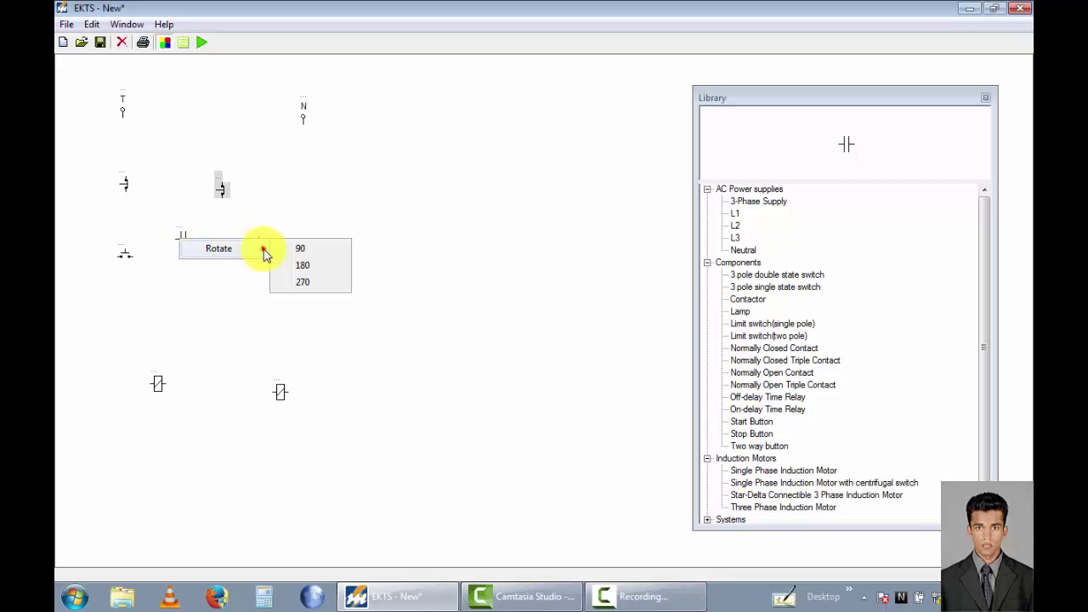
click(301, 248)
Rotate both start buttons by 270 degrees so their contacts stand vertically.
right_click(304, 281)
mouse_move(340, 289)
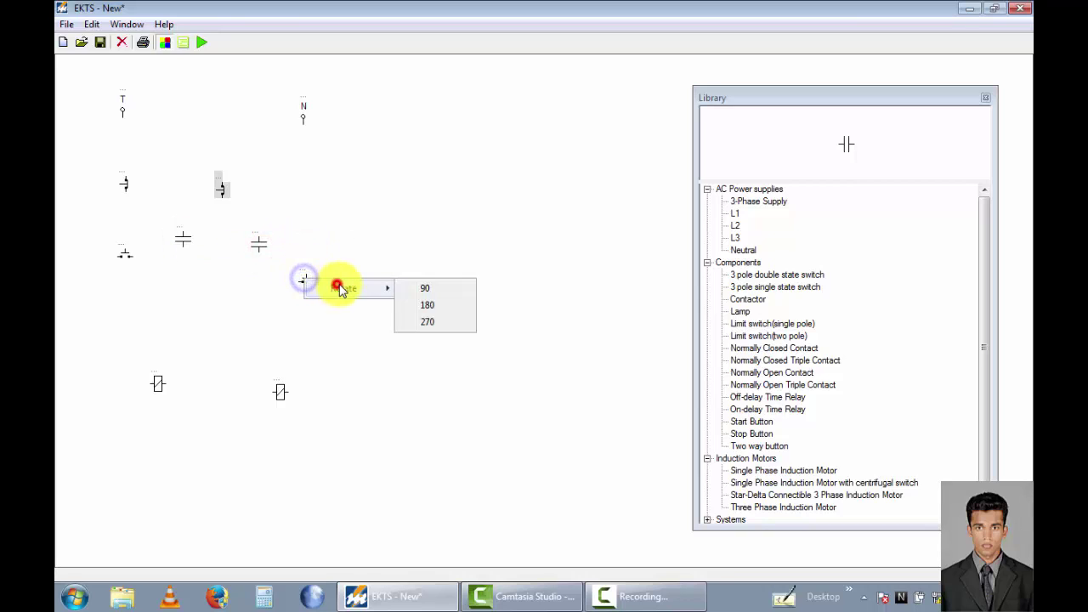
click(427, 321)
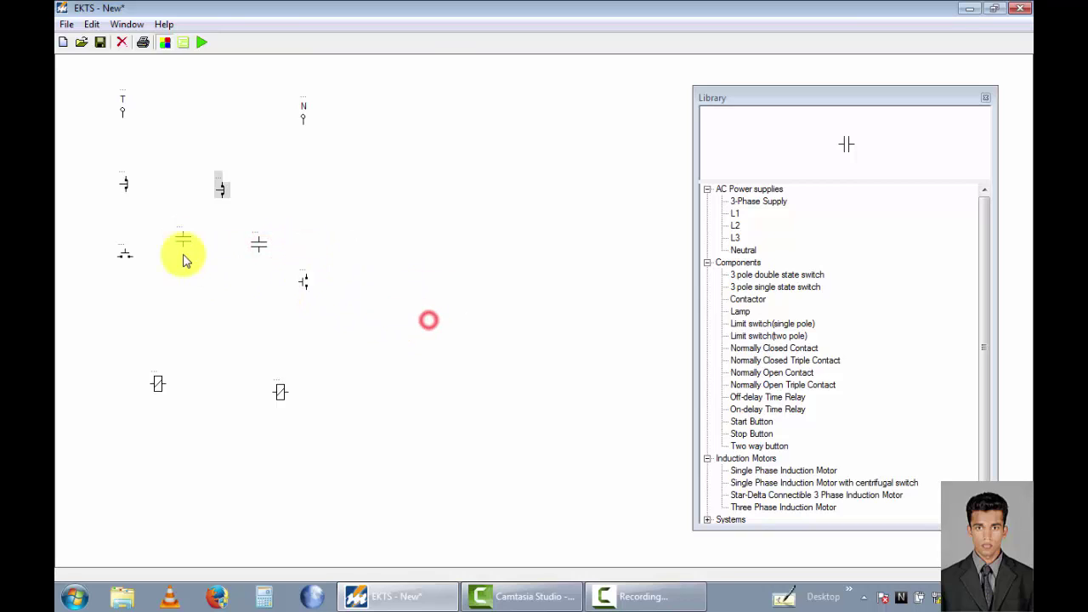
right_click(124, 256)
click(163, 263)
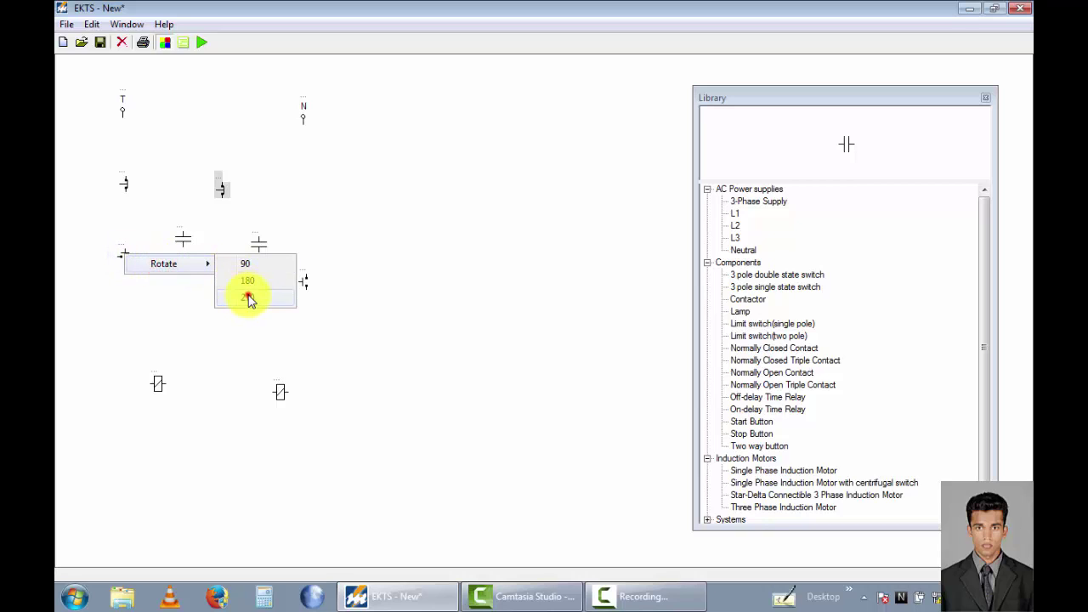
click(248, 298)
Rotate both contactor coils by 90 degrees so their terminals face up and down.
right_click(158, 383)
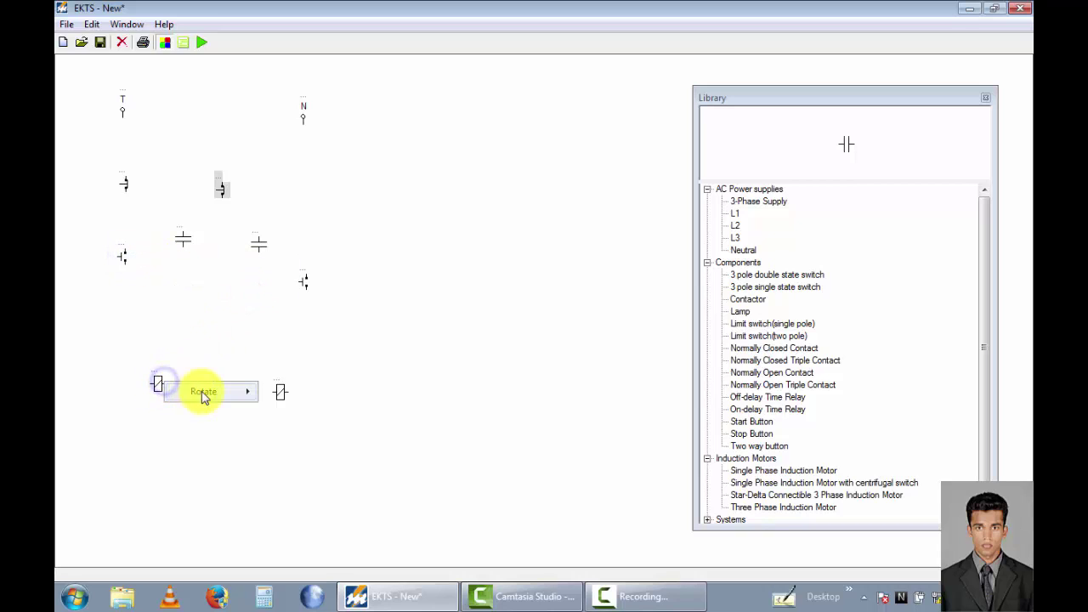
mouse_move(251, 396)
click(287, 390)
right_click(280, 391)
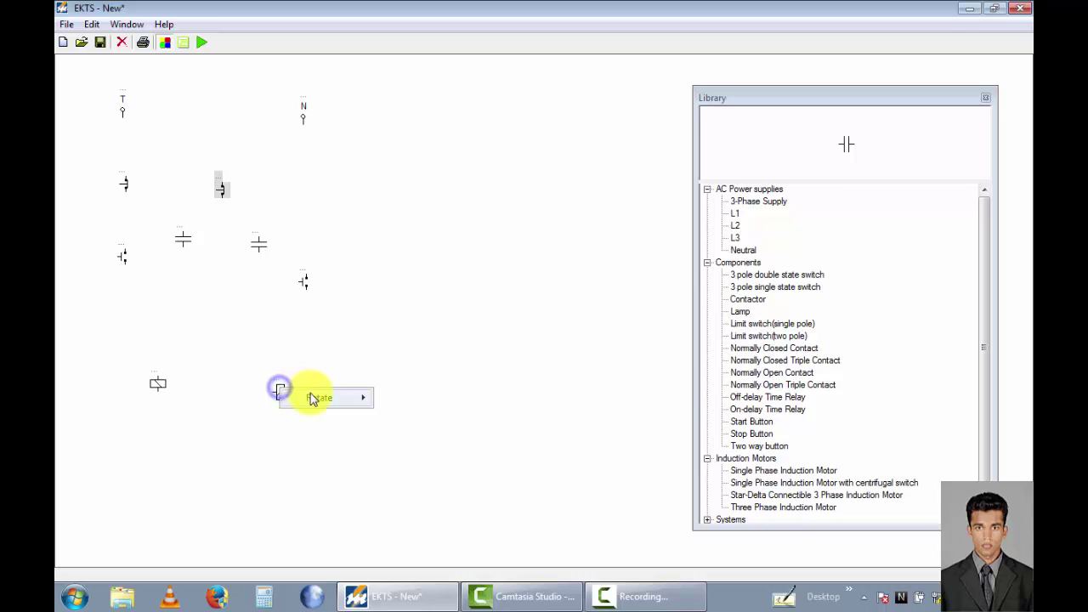
mouse_move(357, 396)
click(390, 399)
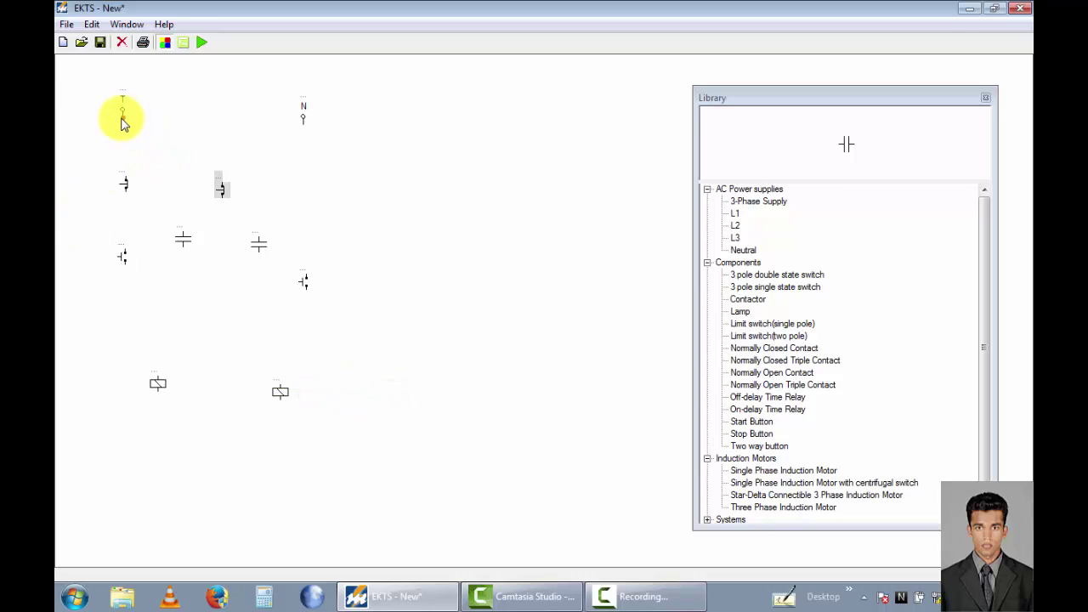
Wire the T supply in series through the first stop button, start button and contactor coil, aligning the coil and straightening its wire.
drag(121, 123, 124, 255)
click(120, 190)
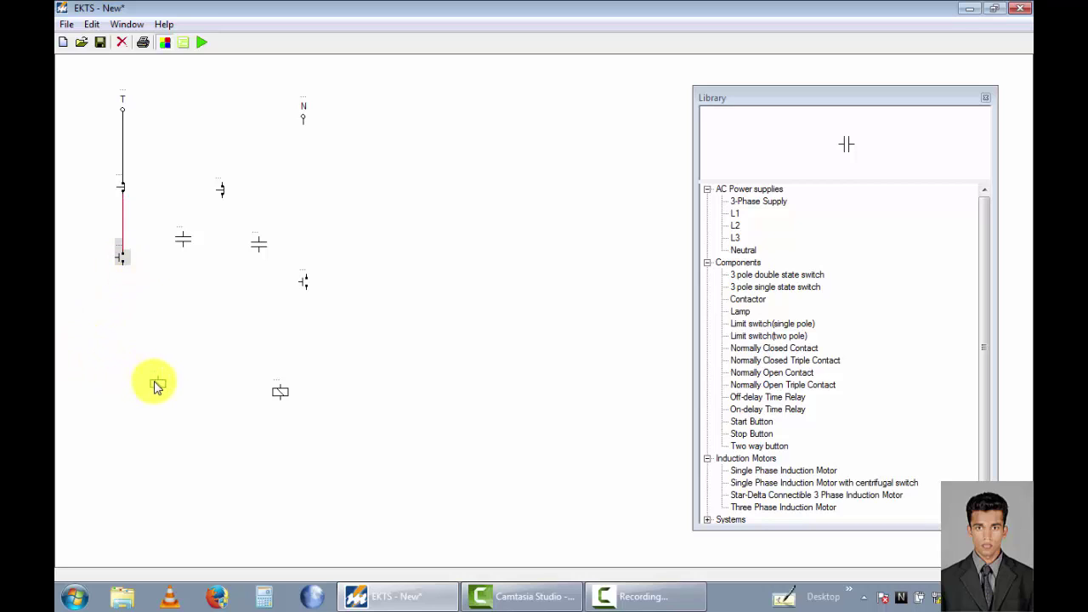
drag(156, 382, 121, 400)
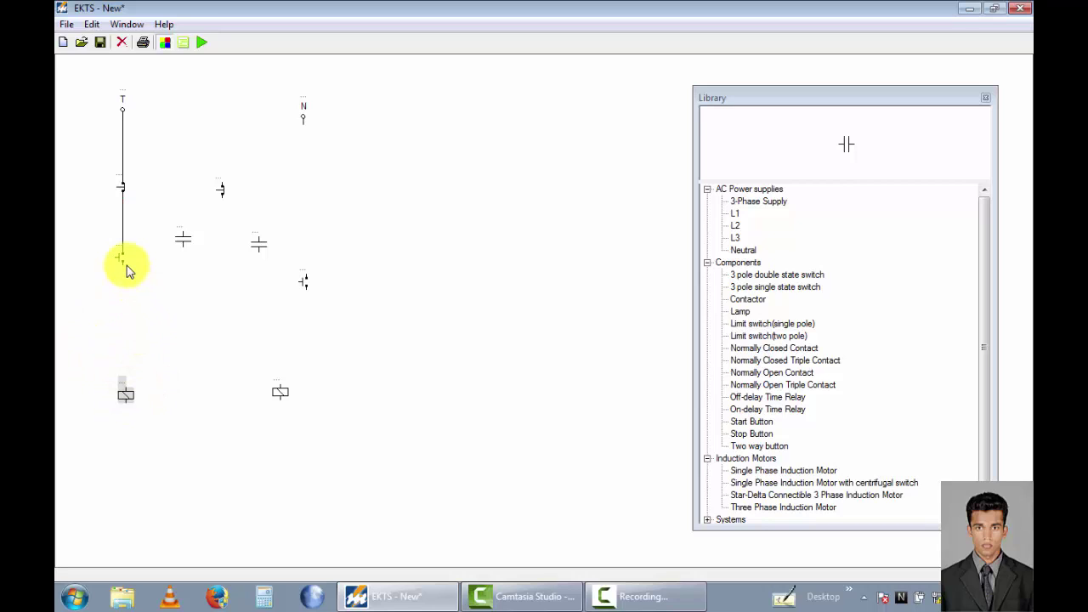
drag(124, 269, 124, 385)
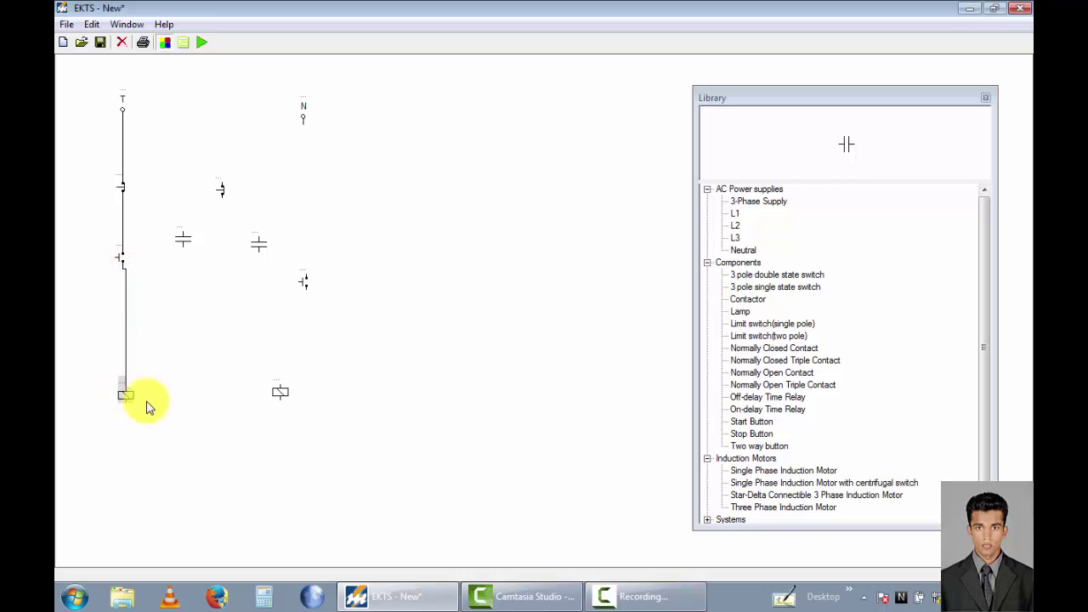
click(127, 315)
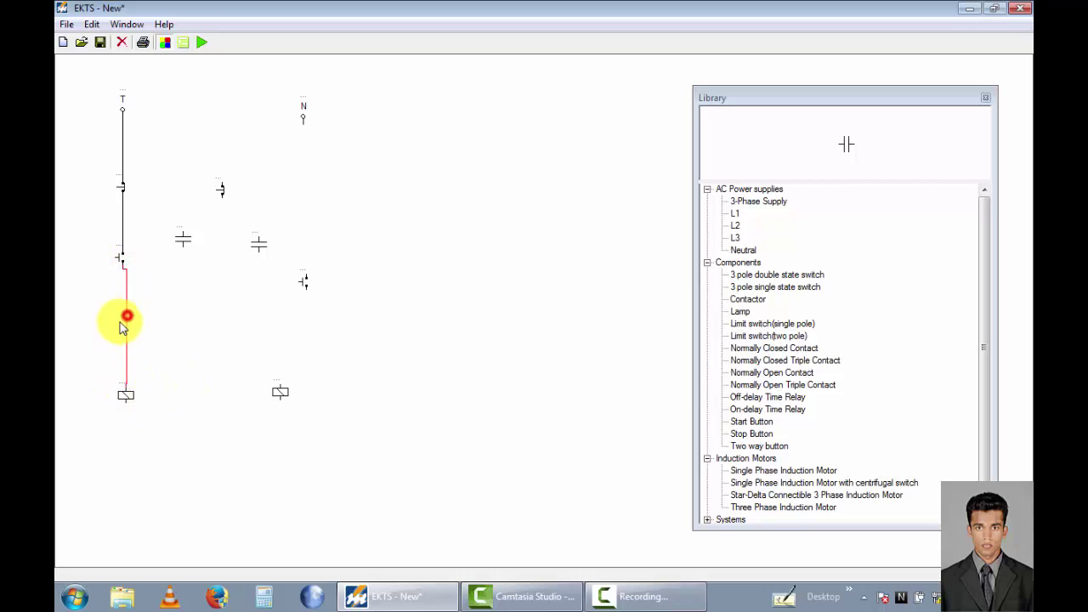
click(122, 396)
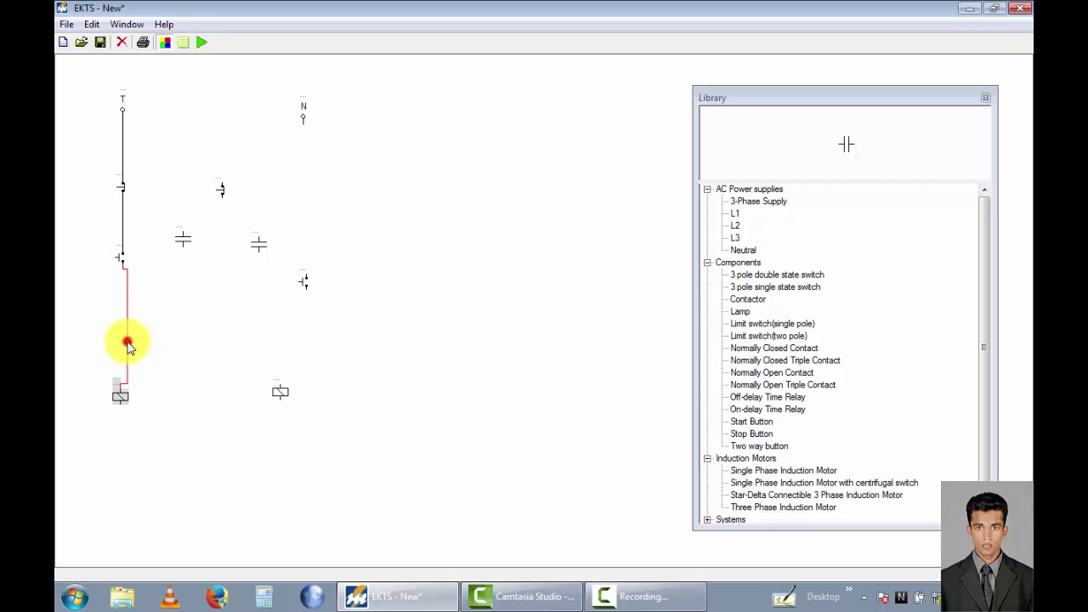
drag(128, 344, 123, 347)
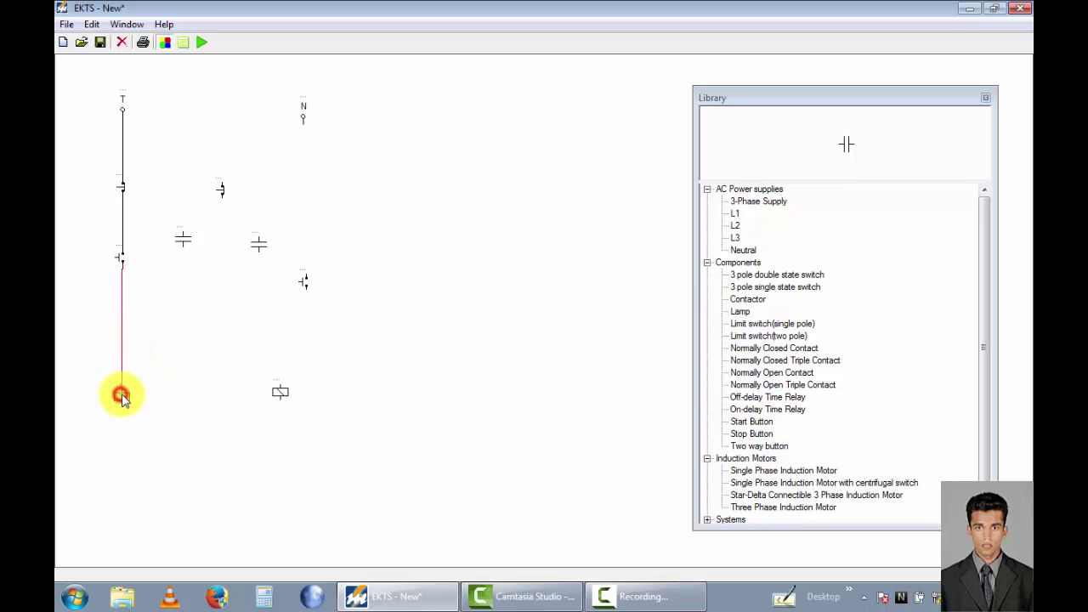
click(175, 352)
Wire the first normally open contact in parallel with the first start button as a holding contact.
mouse_move(183, 238)
mouse_down()
mouse_move(165, 265)
mouse_move(124, 218)
mouse_move(138, 238)
mouse_move(139, 223)
mouse_up()
click(186, 236)
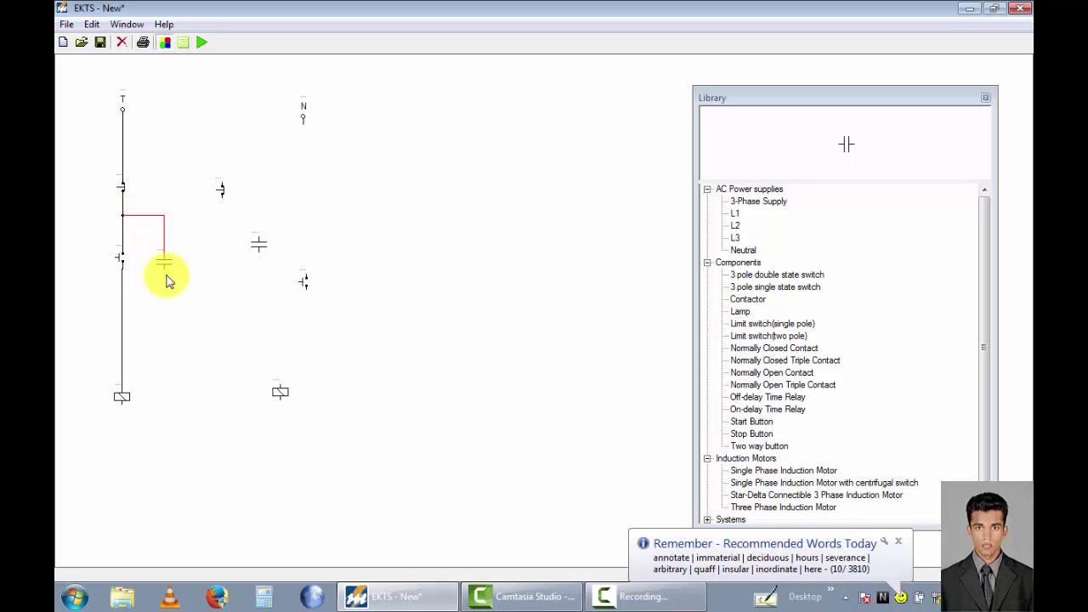
drag(163, 270, 156, 303)
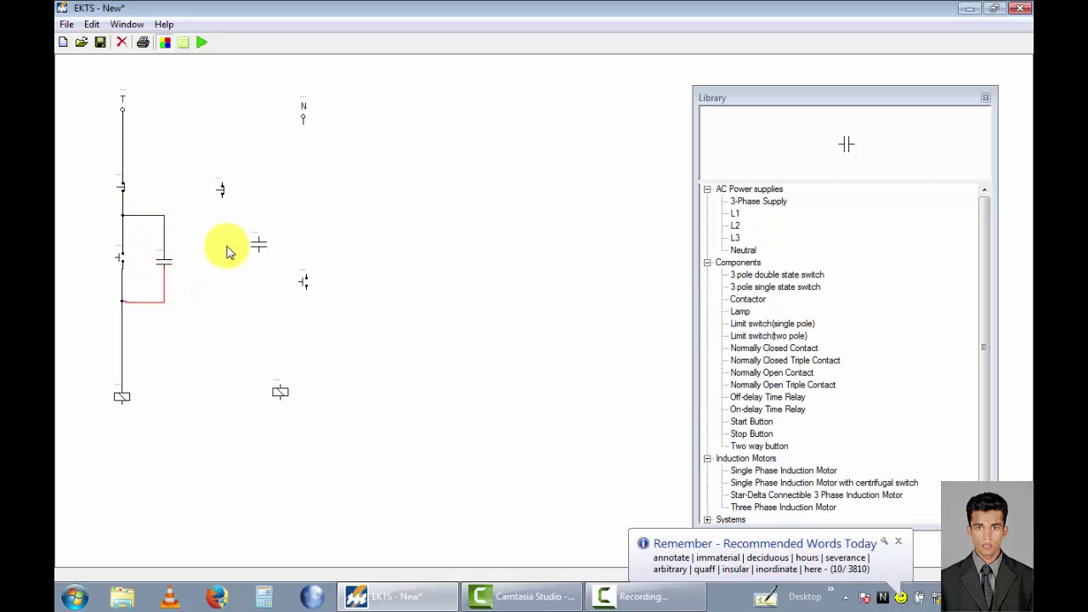
Line up the second stop button, start button and contactor coil, and wire them in series from the T line above the first stop button.
click(223, 190)
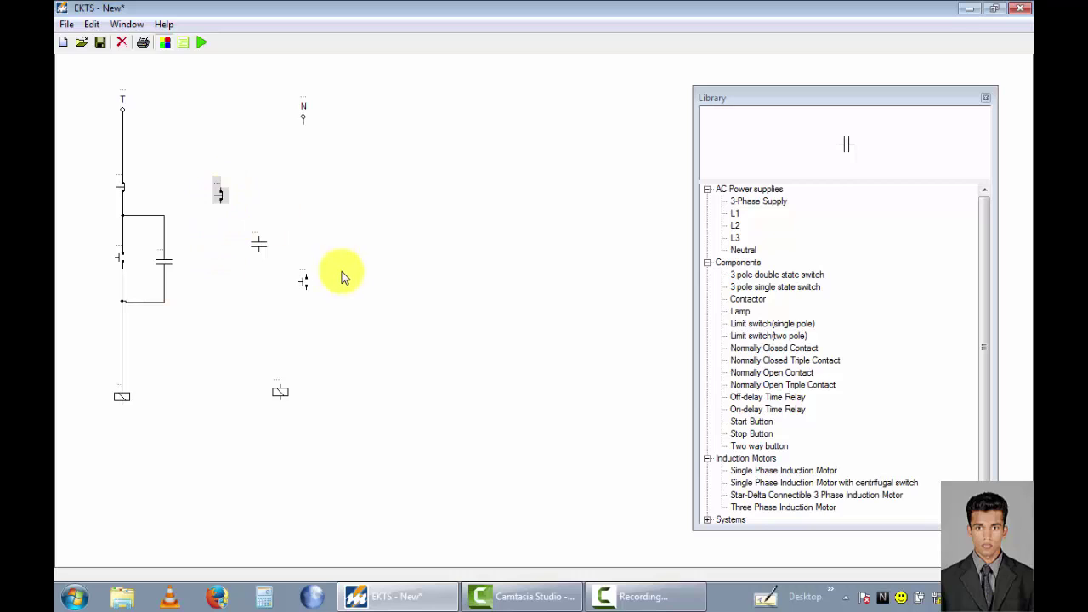
drag(305, 282, 226, 272)
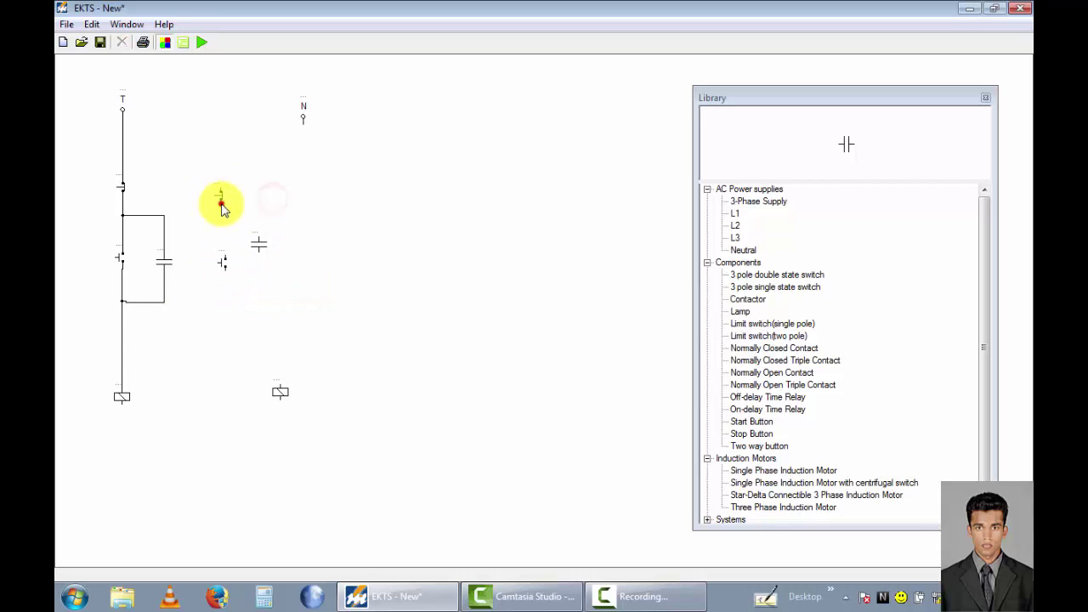
drag(220, 203, 220, 264)
click(261, 199)
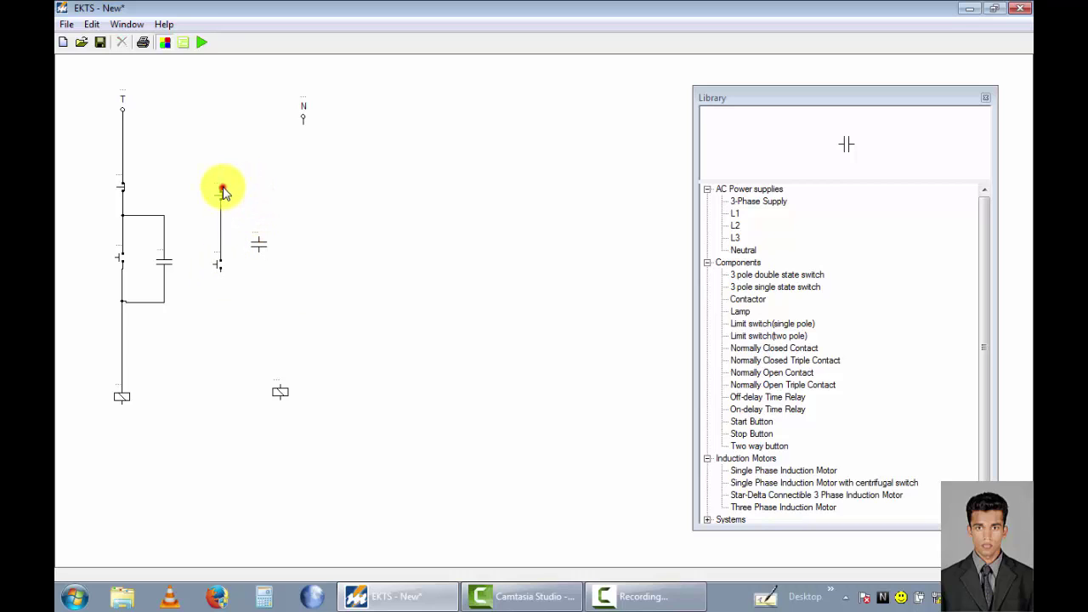
drag(222, 191, 124, 162)
drag(168, 191, 165, 160)
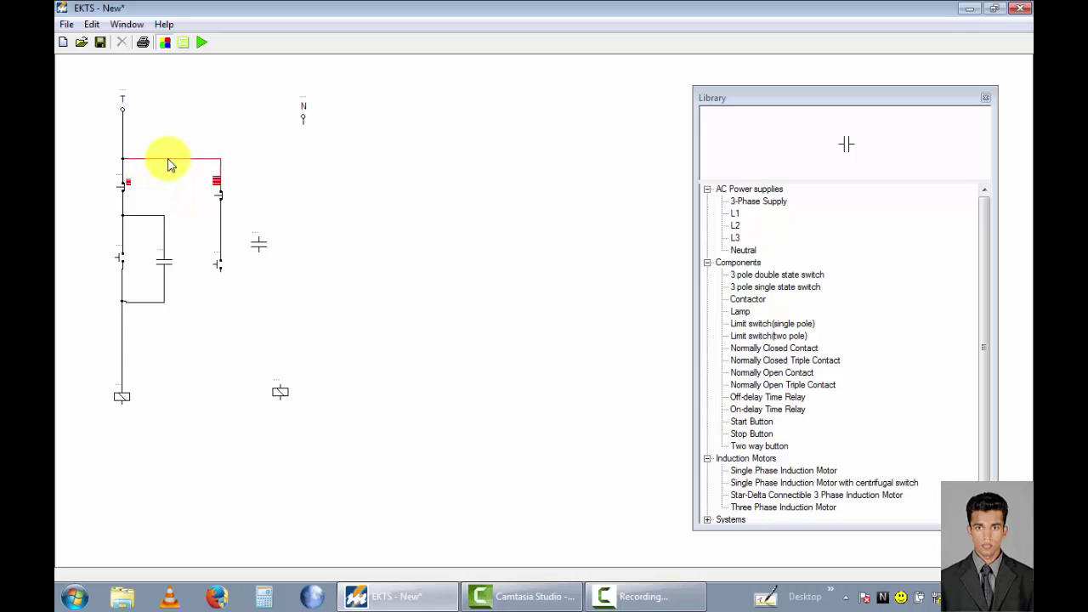
drag(283, 399, 224, 409)
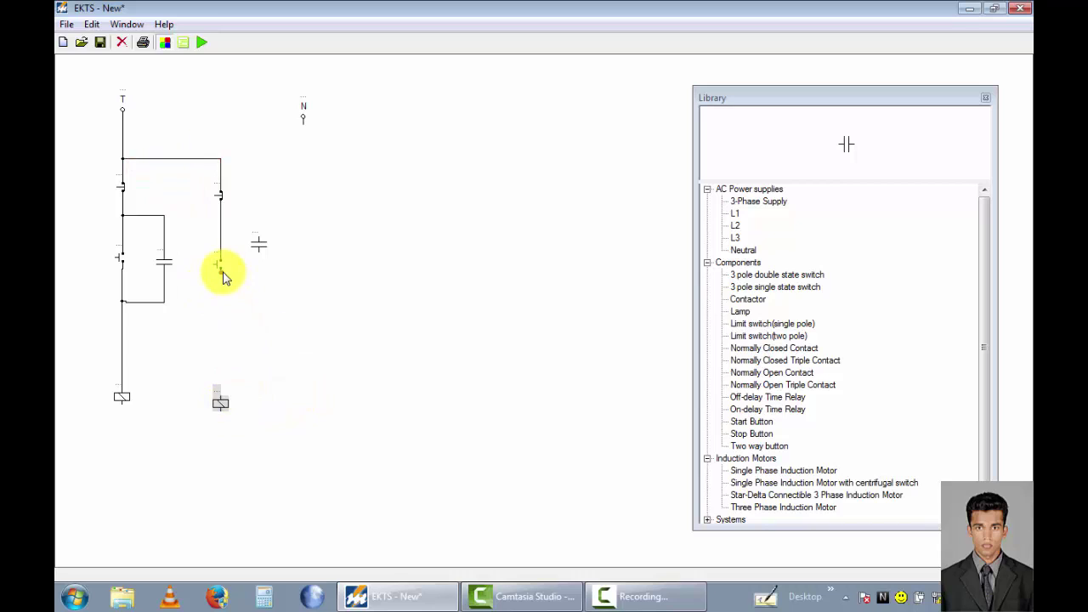
drag(225, 281, 222, 405)
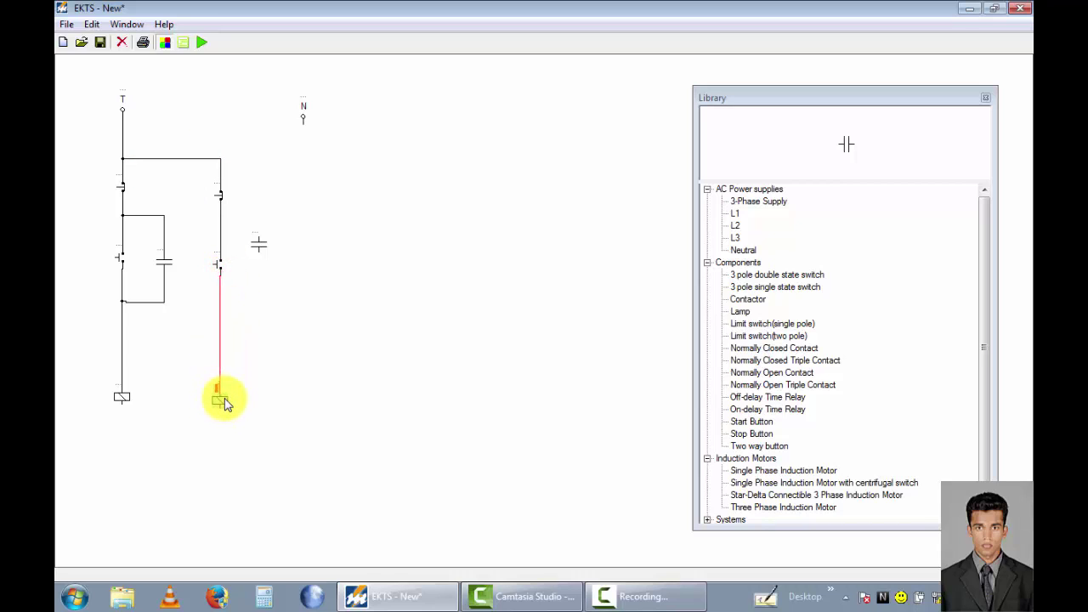
Wire the second normally open contact in parallel with the second start button and straighten its upper connection.
drag(259, 247, 221, 218)
click(258, 259)
click(237, 256)
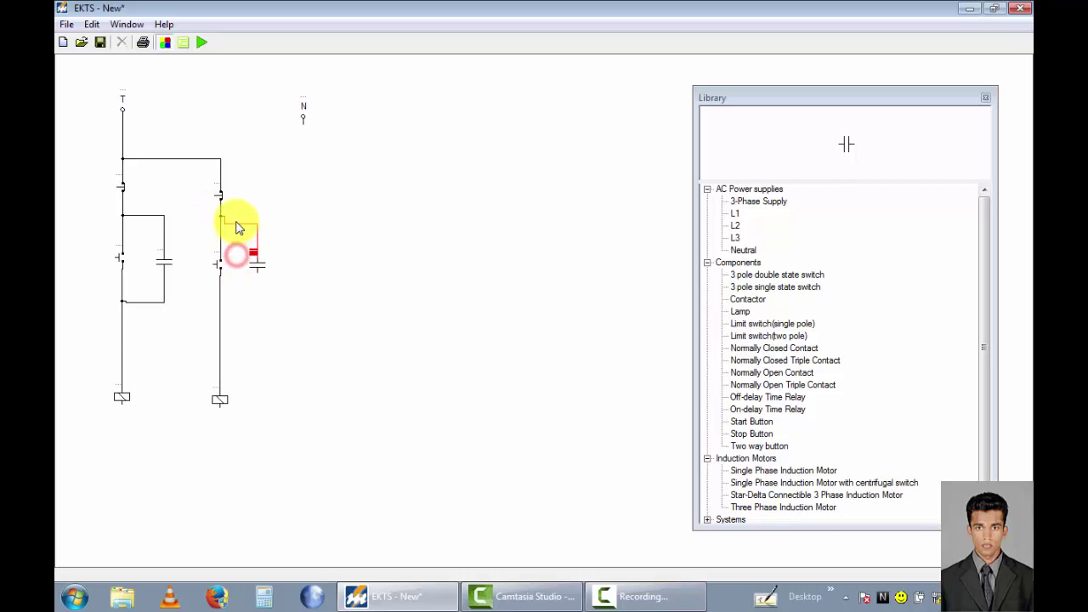
click(237, 219)
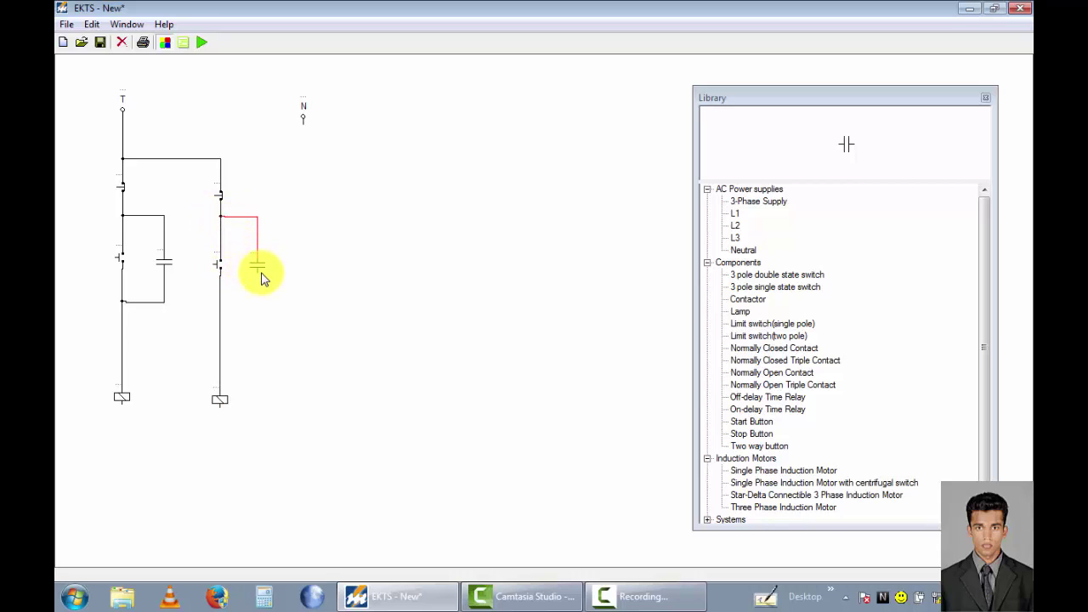
drag(258, 274, 245, 306)
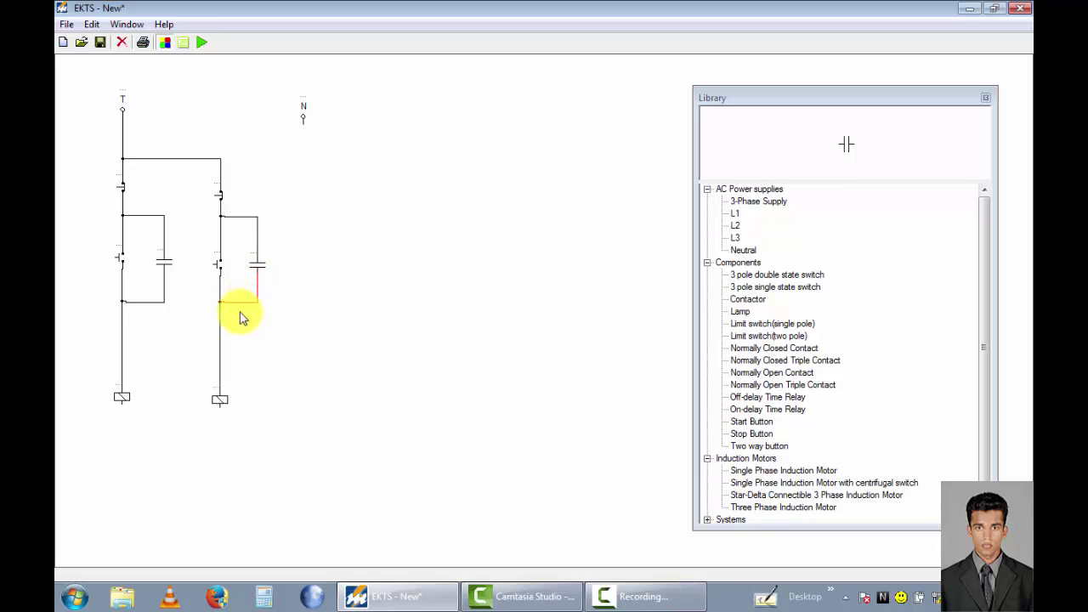
Connect the lower terminals of both contactor coils to the N supply through a common line below the coils.
drag(123, 406, 304, 127)
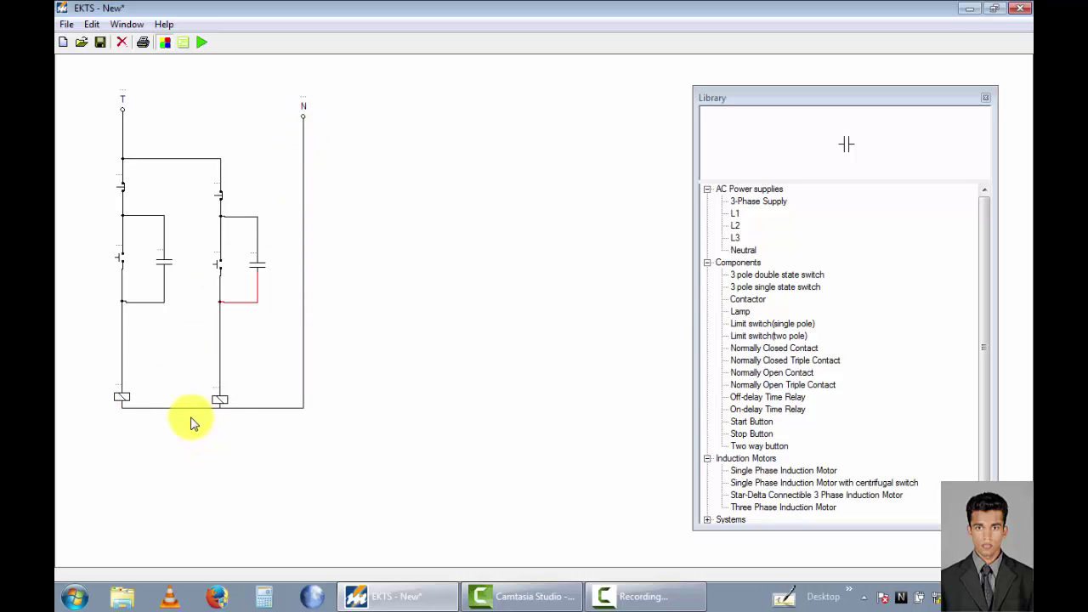
drag(188, 409, 195, 474)
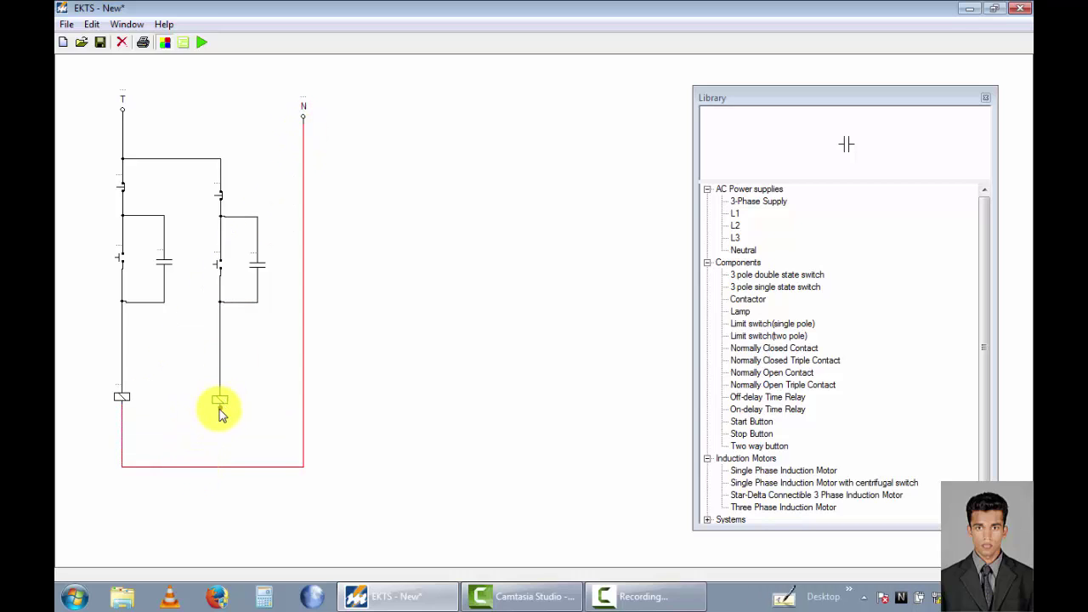
drag(220, 414, 220, 467)
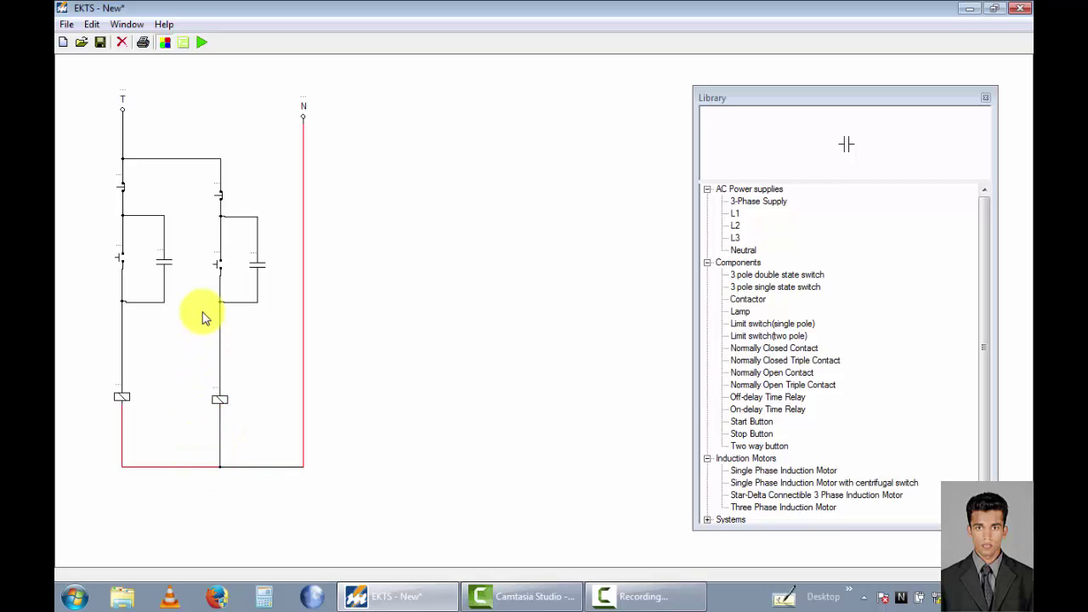
Add the description text "Control circuit" between the T and N supplies.
click(92, 24)
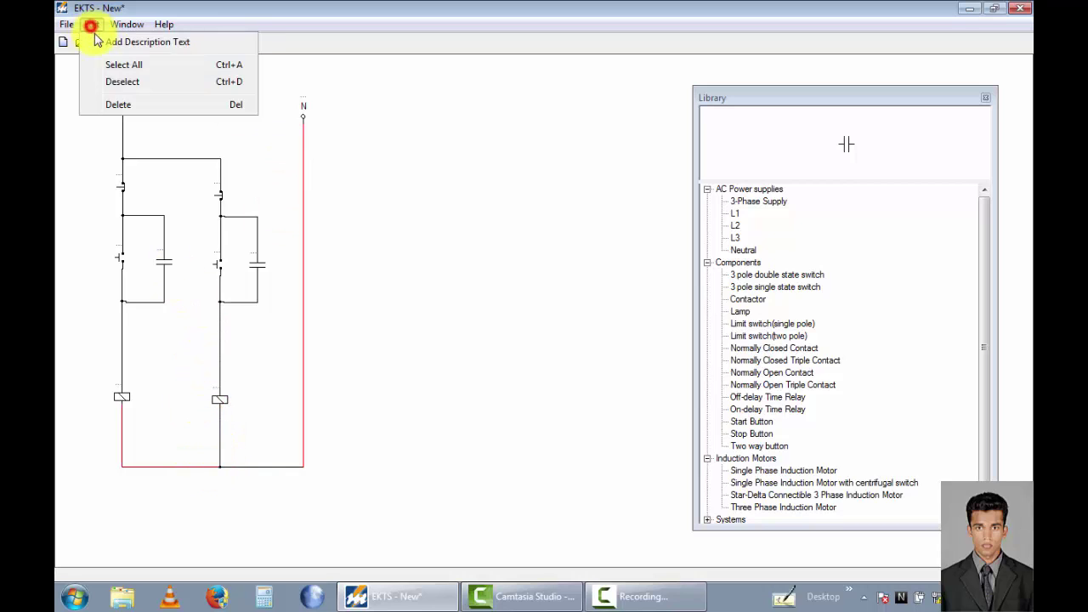
click(119, 41)
click(210, 102)
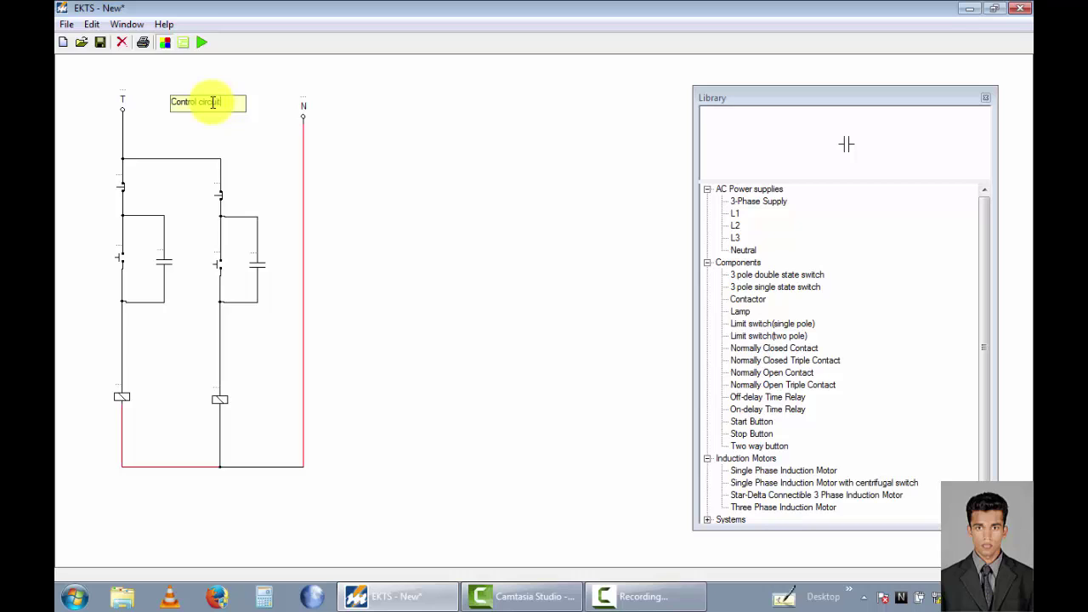
click(408, 145)
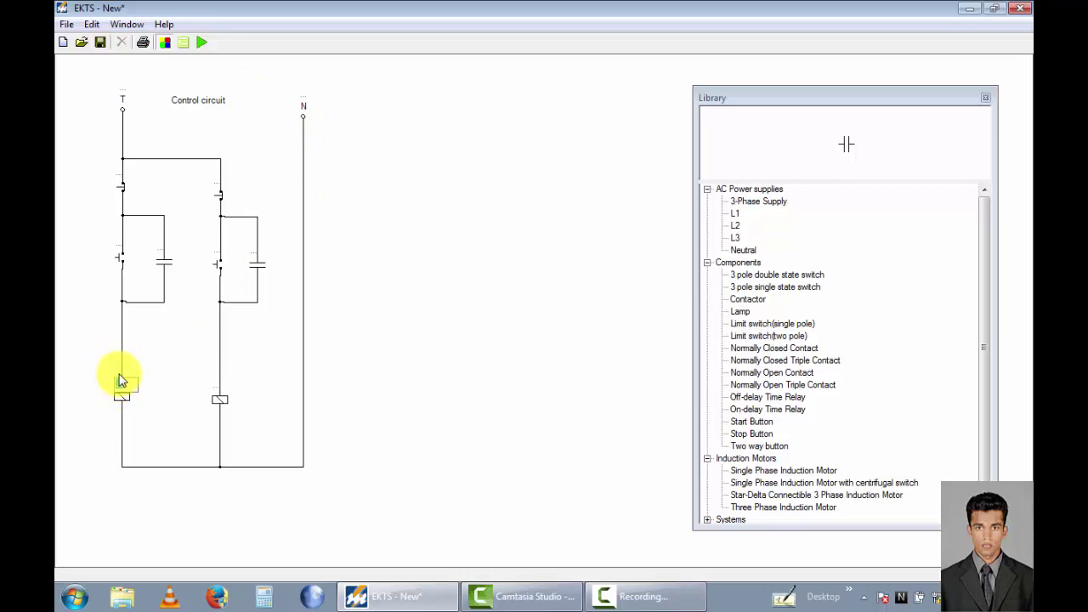
Label the first contactor coil K1 and the second contactor coil K2.
click(126, 377)
text(k1)
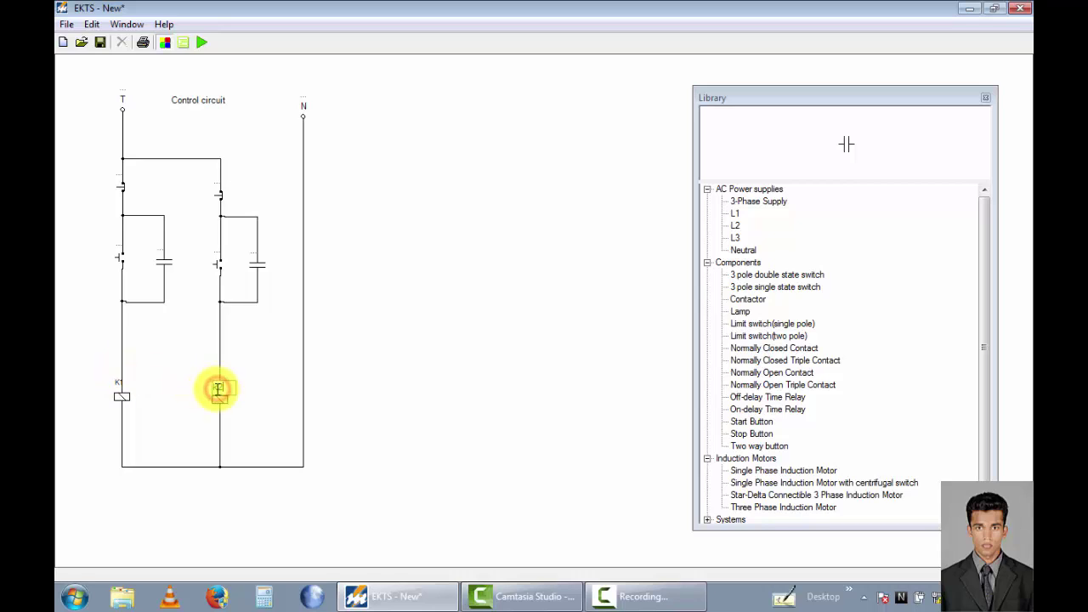
click(176, 374)
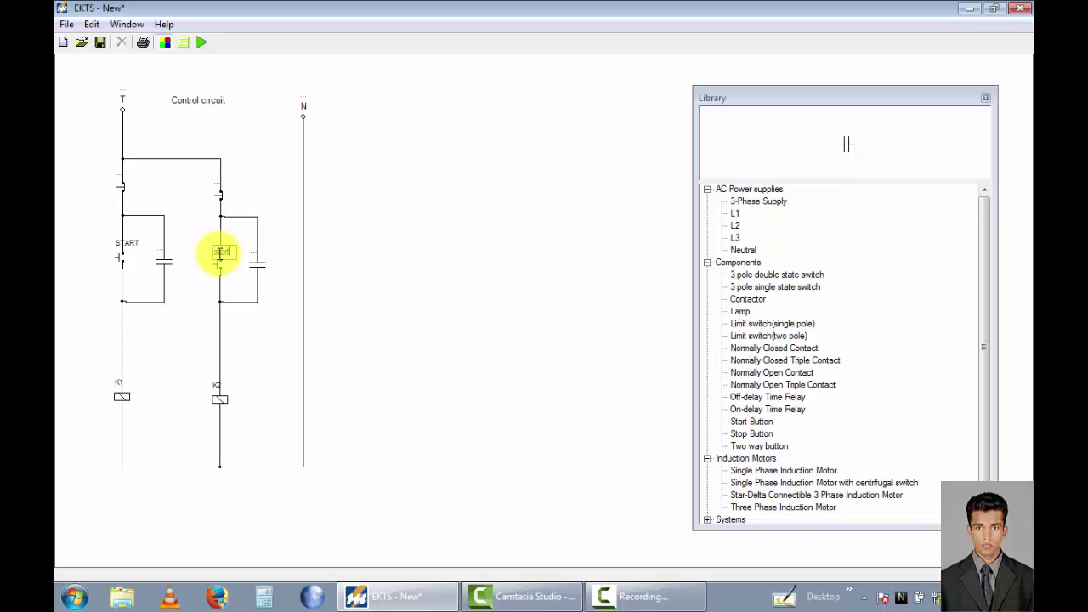
Label both start buttons START and both stop buttons STOP.
click(192, 287)
click(120, 178)
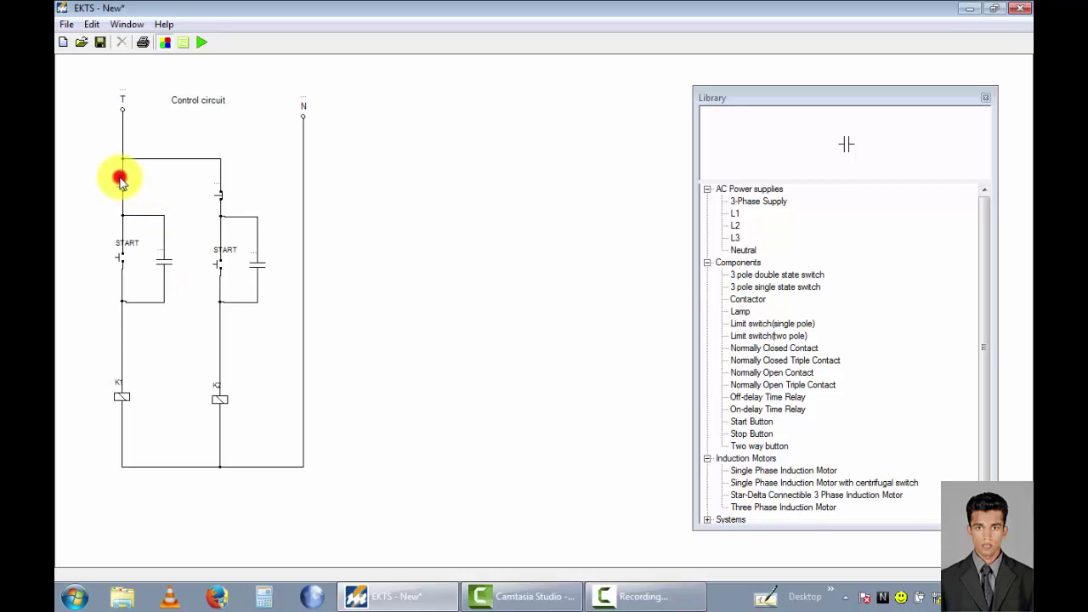
text(STOP)
click(163, 189)
click(216, 183)
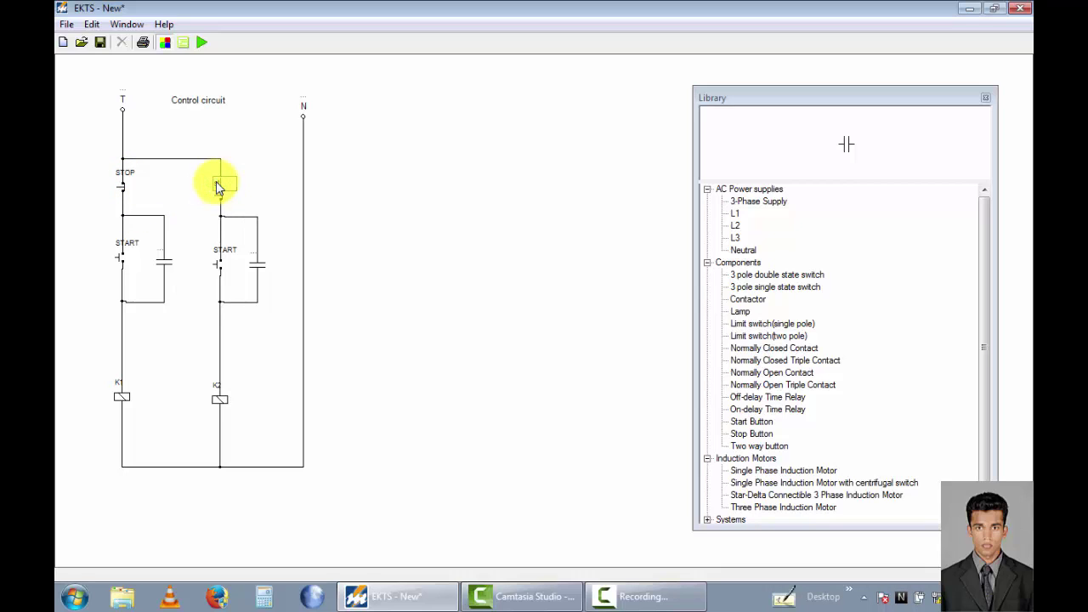
text(STOP)
click(195, 219)
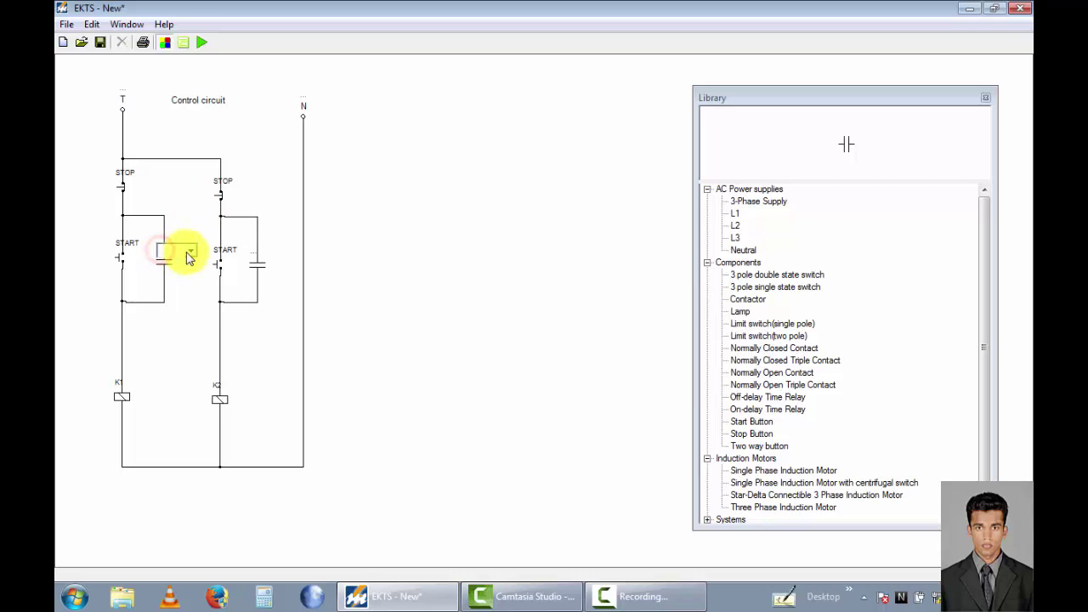
Assign the first holding contact to contactor K1 and the second holding contact to K2.
click(192, 250)
click(188, 262)
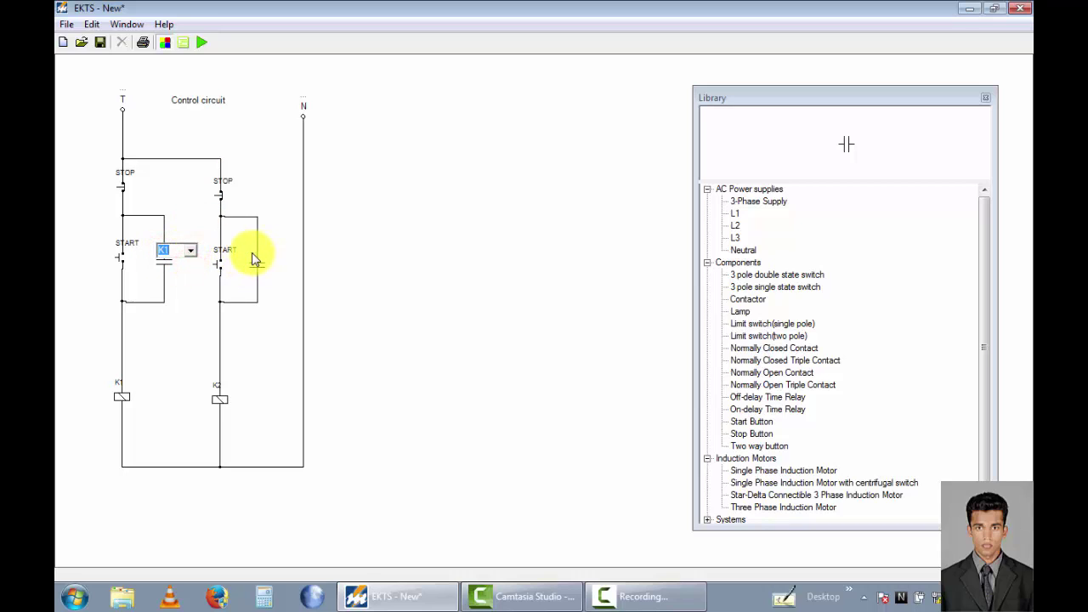
click(253, 255)
click(285, 253)
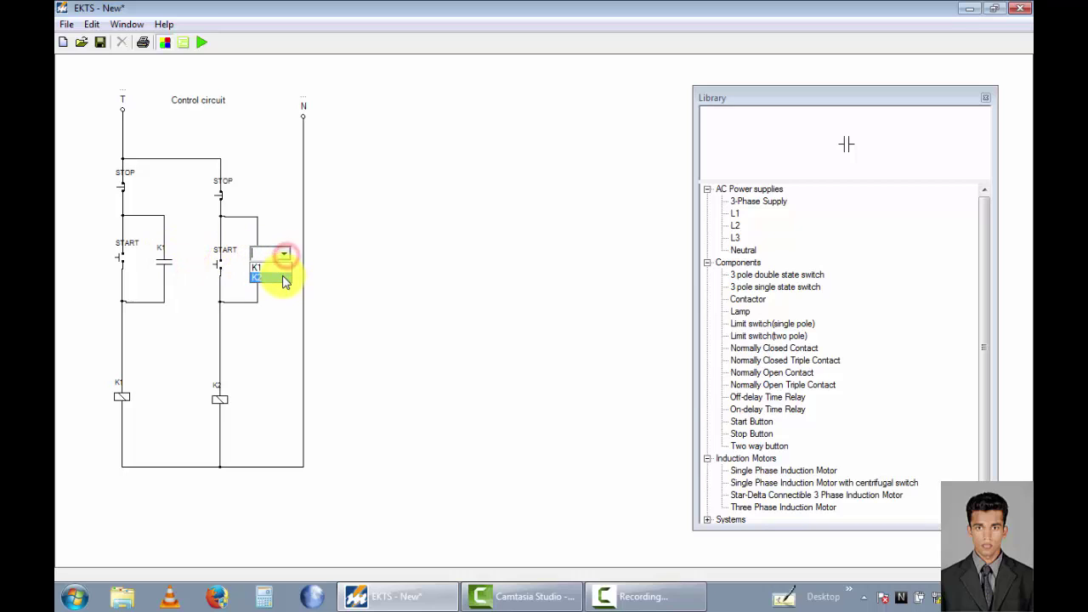
click(282, 274)
click(420, 260)
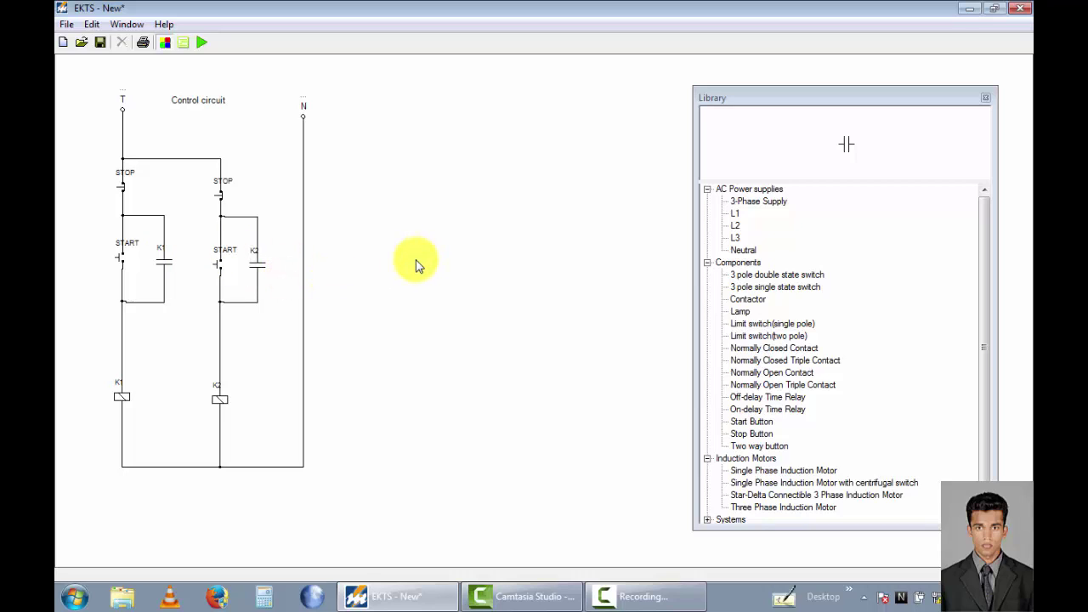
Place a 3-phase supply beside the control circuit and two normally open triple contacts side by side below it.
click(736, 201)
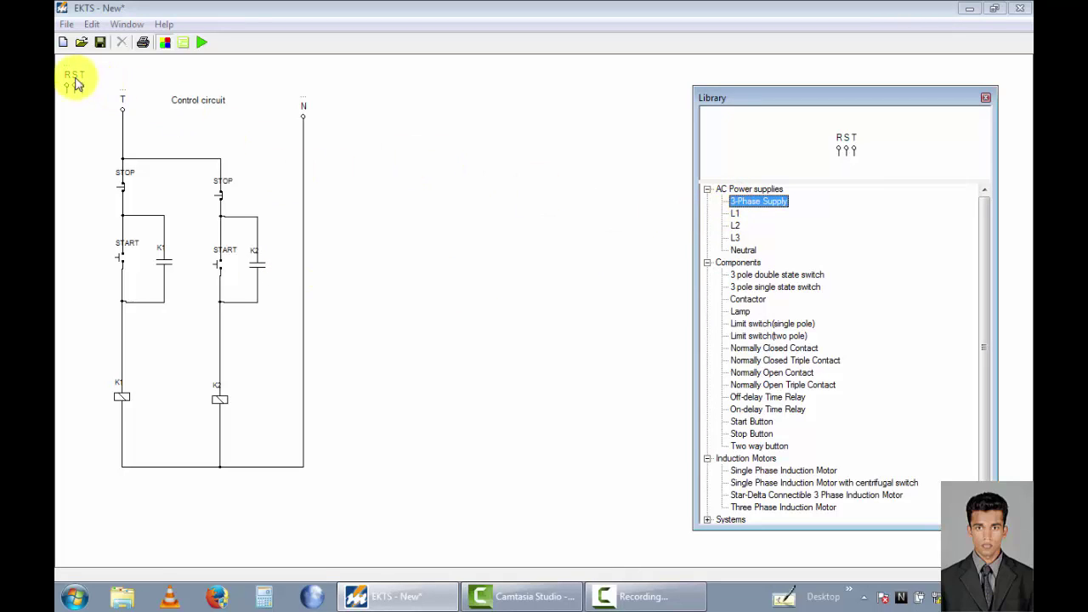
drag(73, 80, 425, 106)
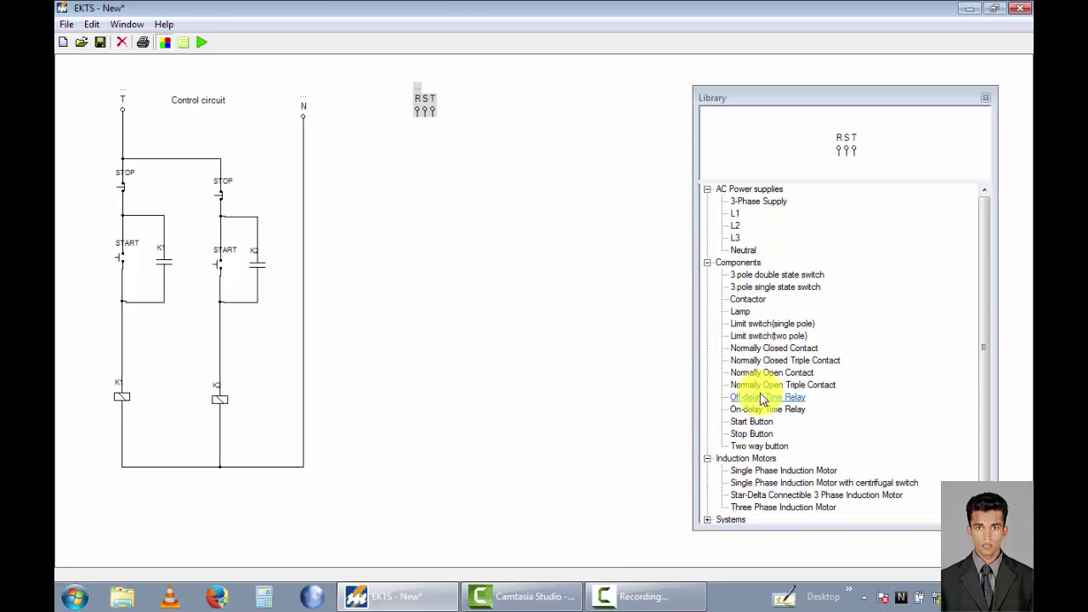
drag(762, 389, 418, 236)
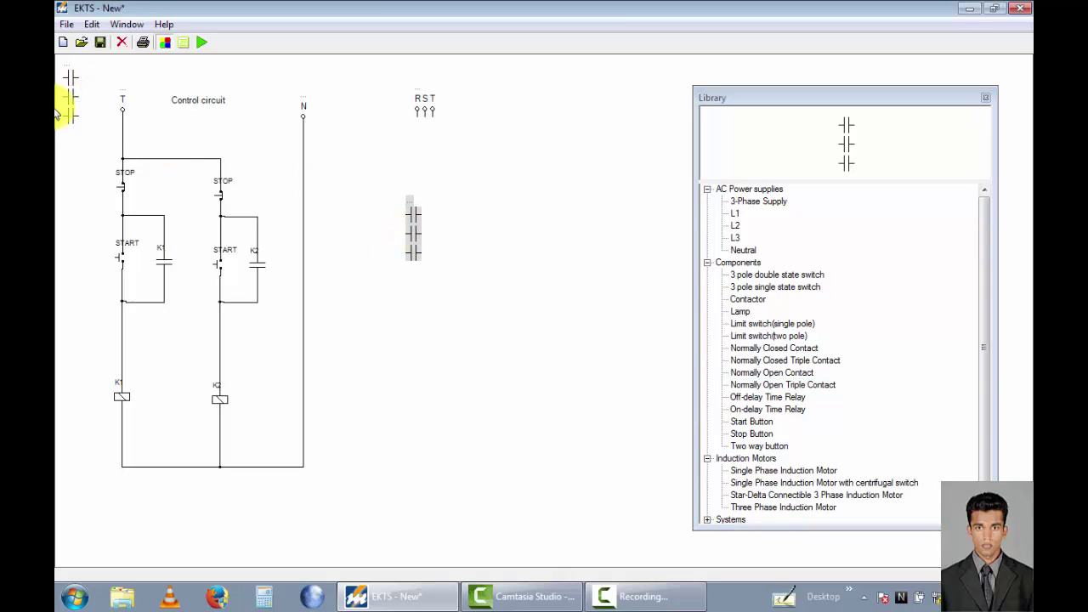
drag(71, 98, 571, 236)
Rotate both normally open triple contacts so their poles sit side by side, and move the second contact closer to the first.
click(425, 233)
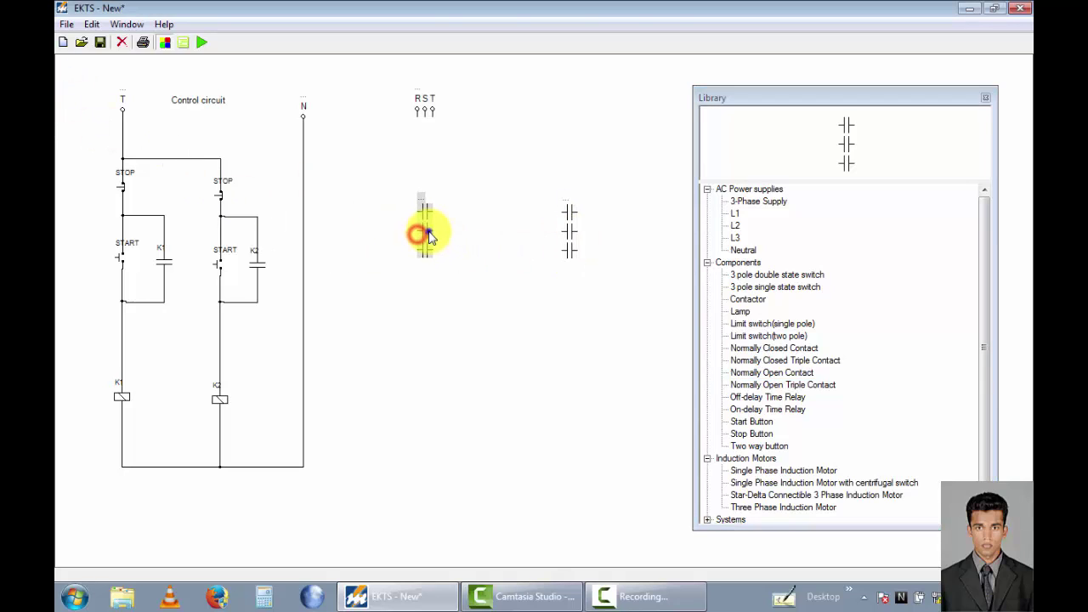
right_click(429, 233)
mouse_move(476, 241)
click(545, 245)
right_click(573, 232)
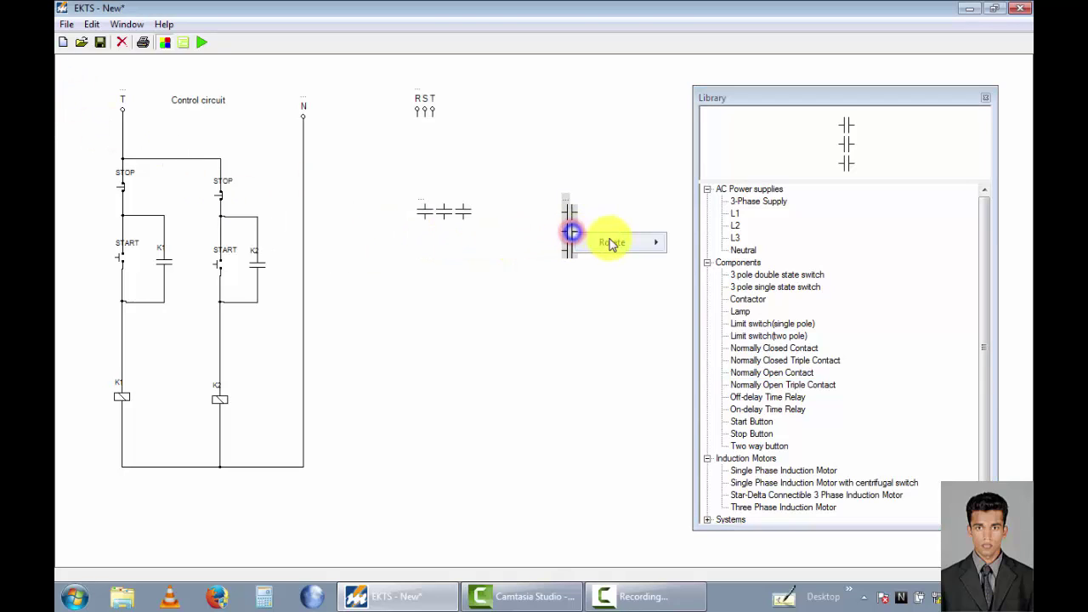
mouse_move(624, 241)
click(696, 243)
drag(585, 216, 548, 220)
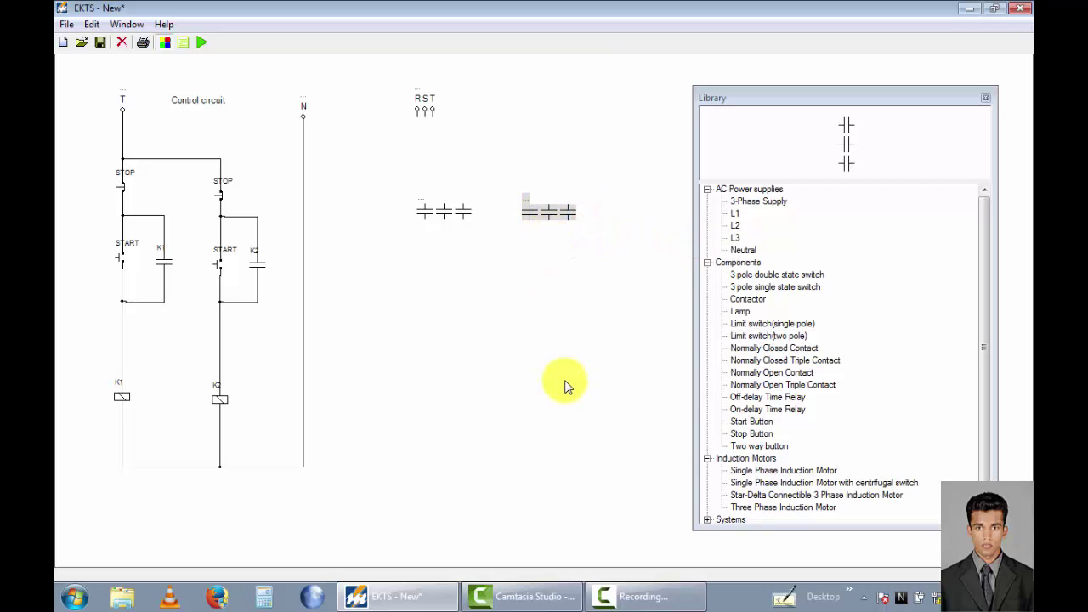
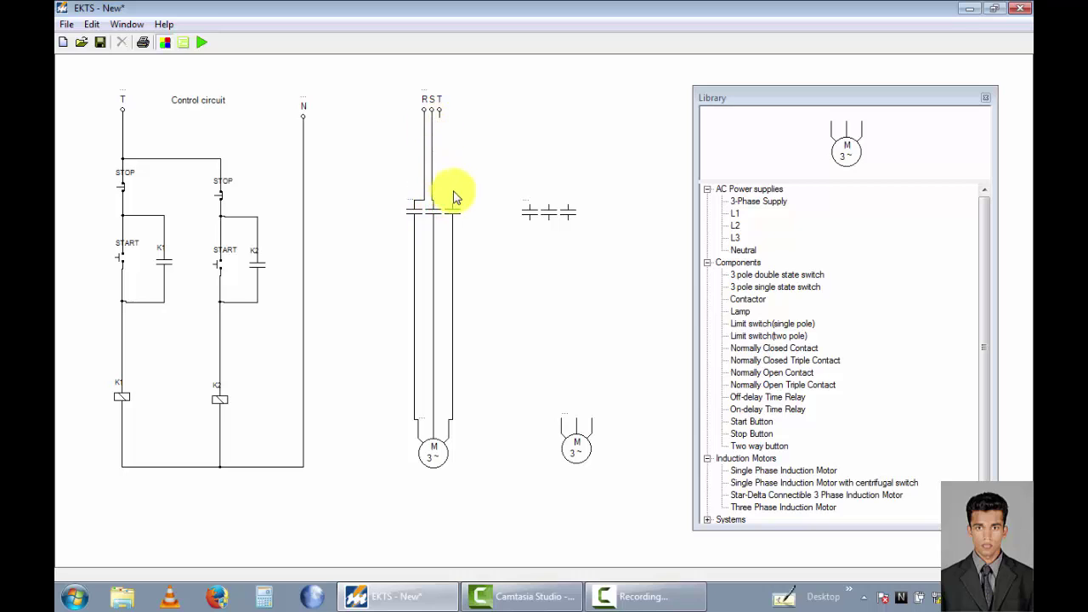
Wire phase T to the third pole of the first triple contact and straighten the phase R wire above the first pole.
click(452, 206)
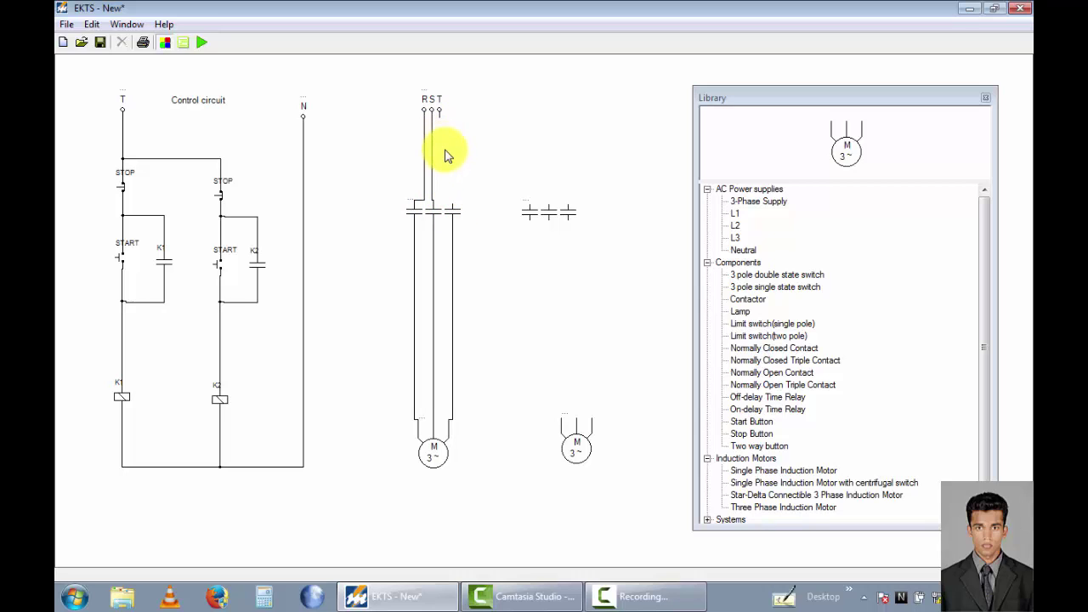
click(439, 115)
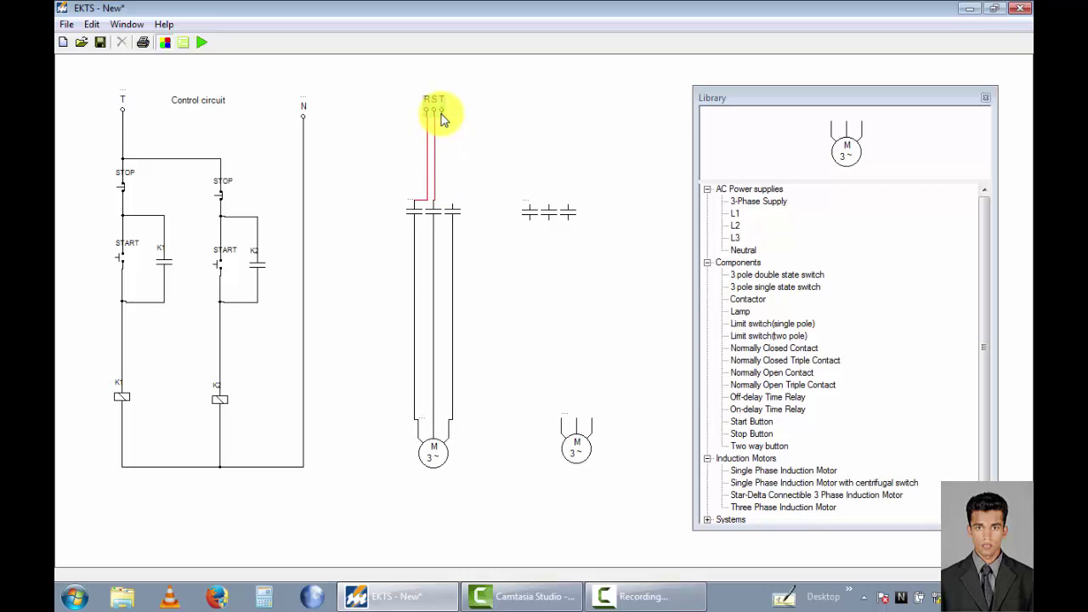
click(442, 138)
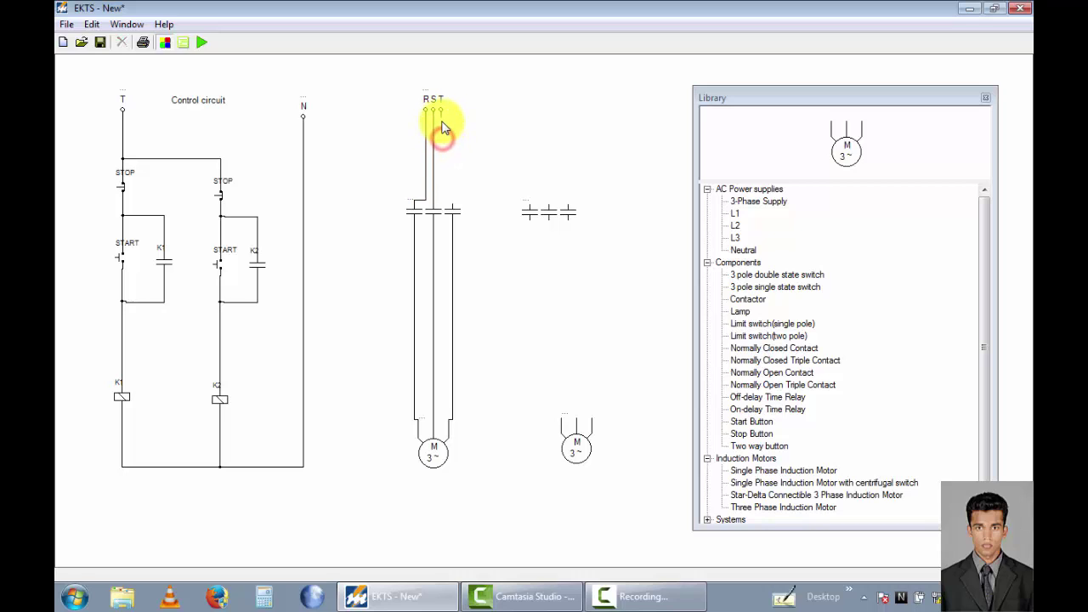
click(441, 119)
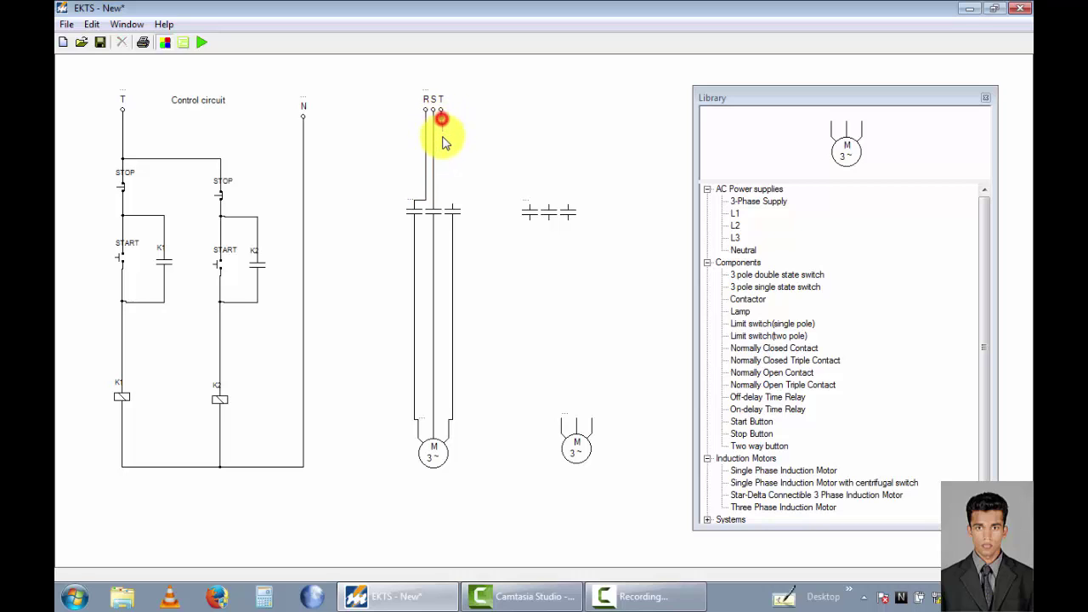
click(454, 209)
drag(428, 170, 416, 167)
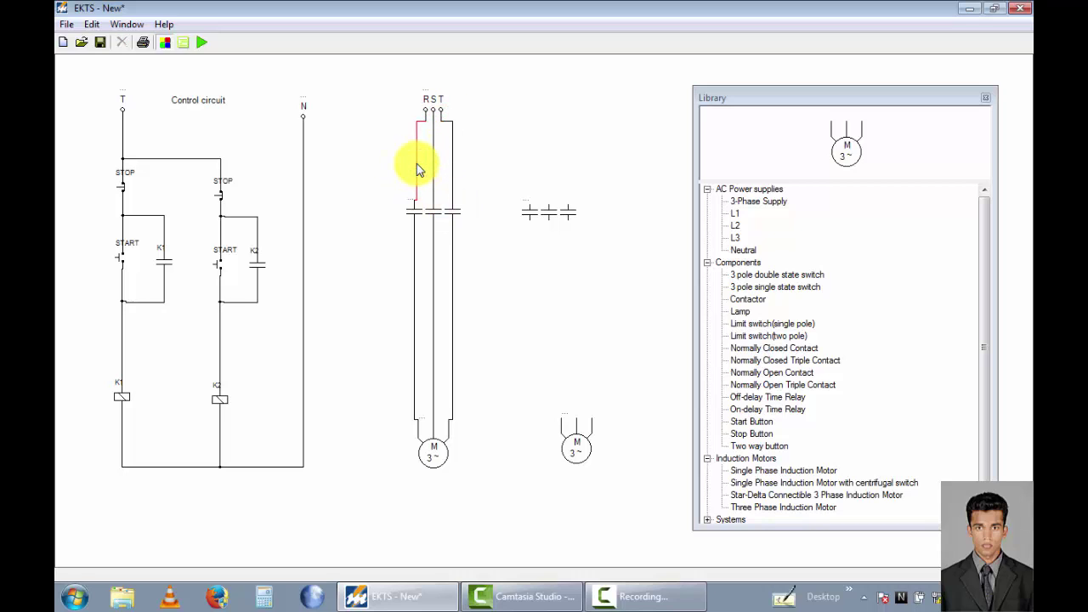
click(548, 258)
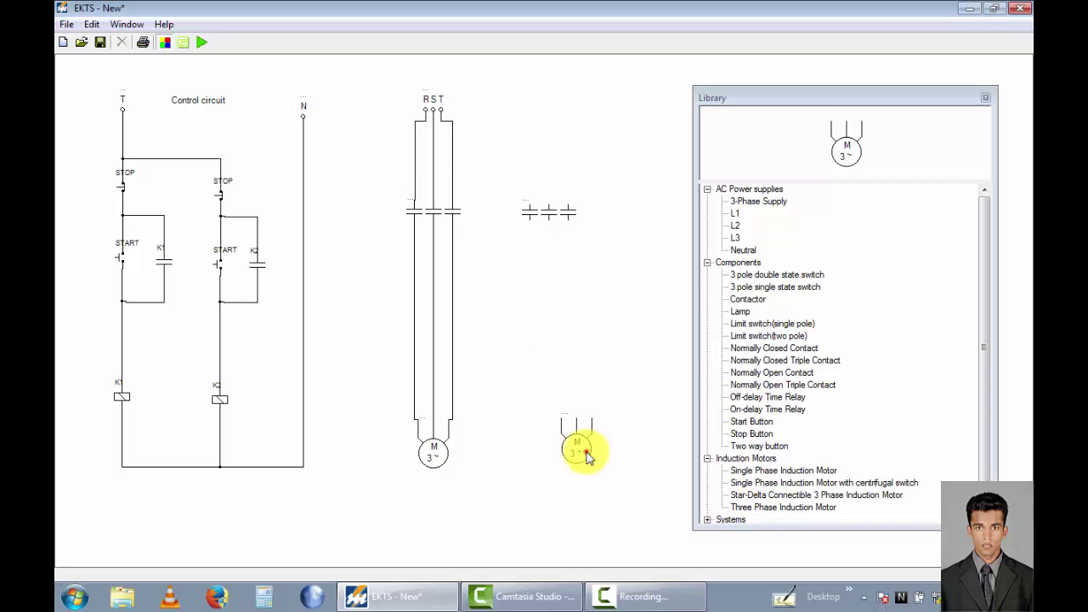
Center the second three-phase motor below the second triple contact and wire its three terminals to the contact's lower terminals.
drag(587, 451, 553, 454)
click(550, 424)
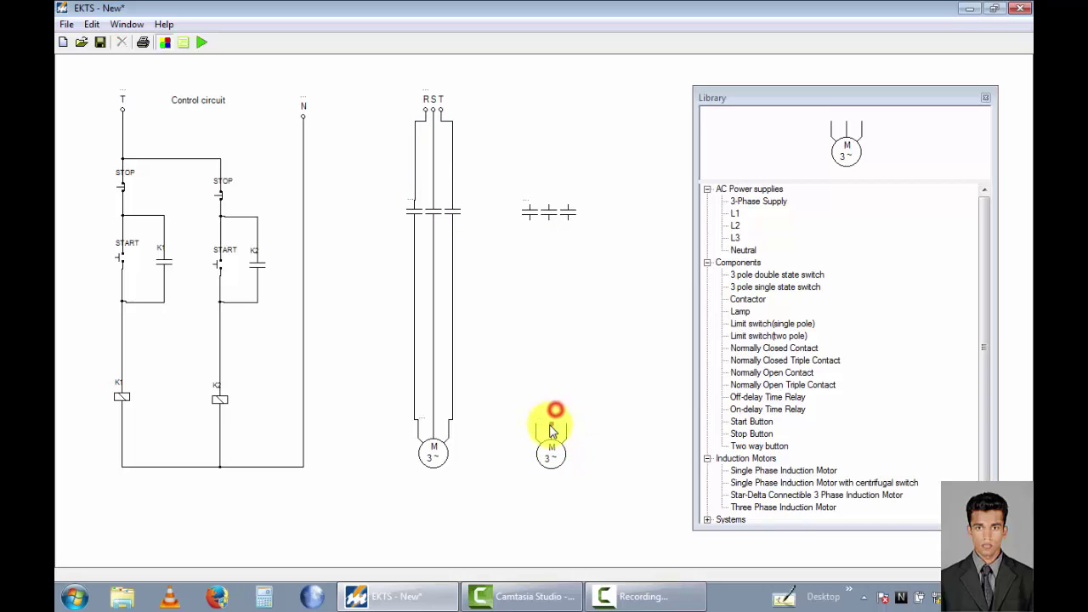
click(549, 219)
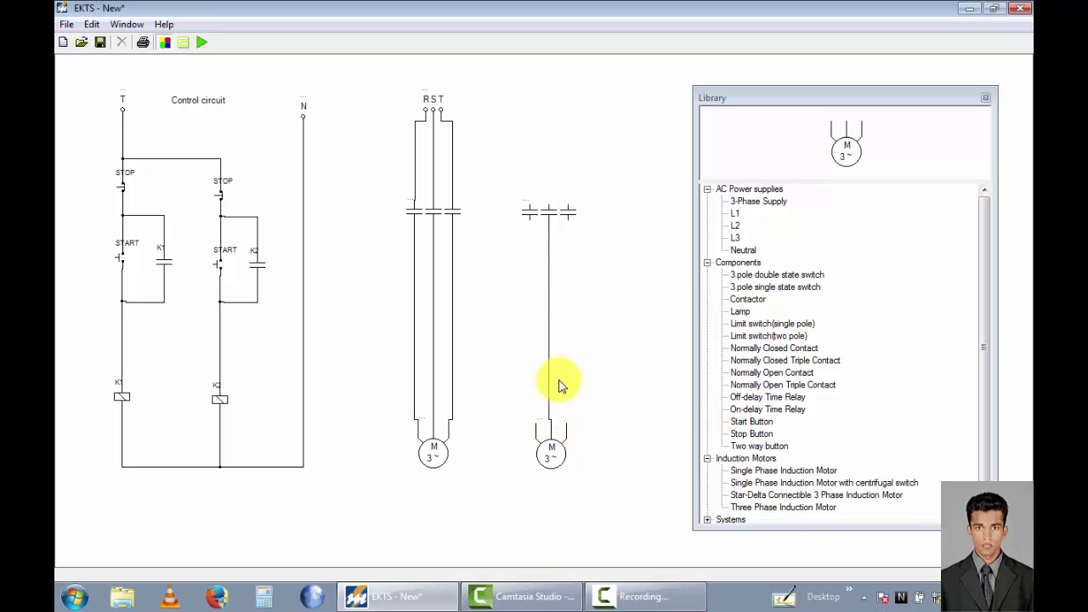
click(568, 220)
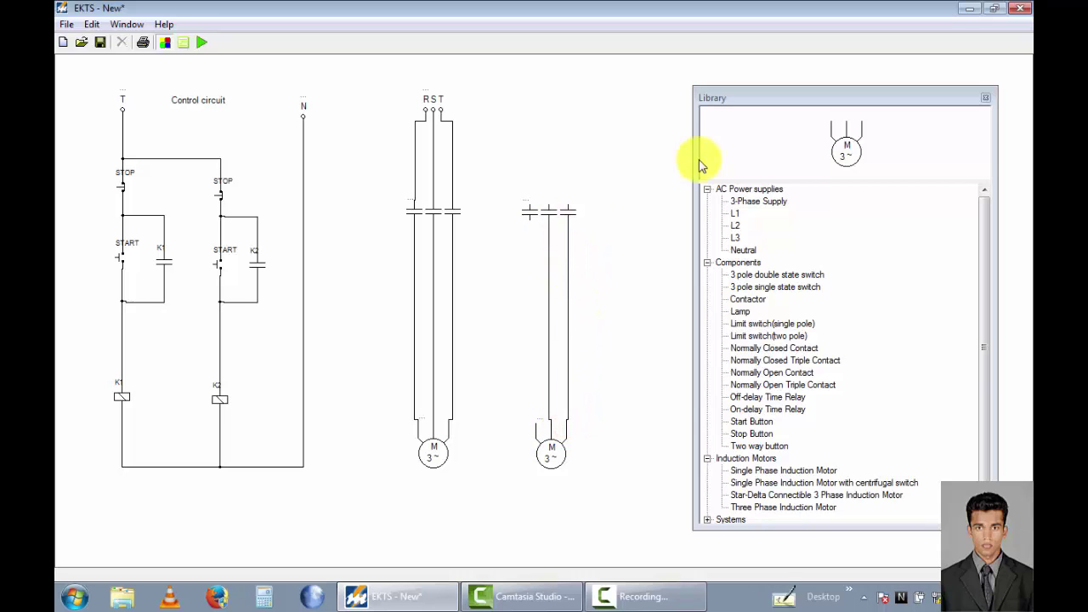
click(536, 423)
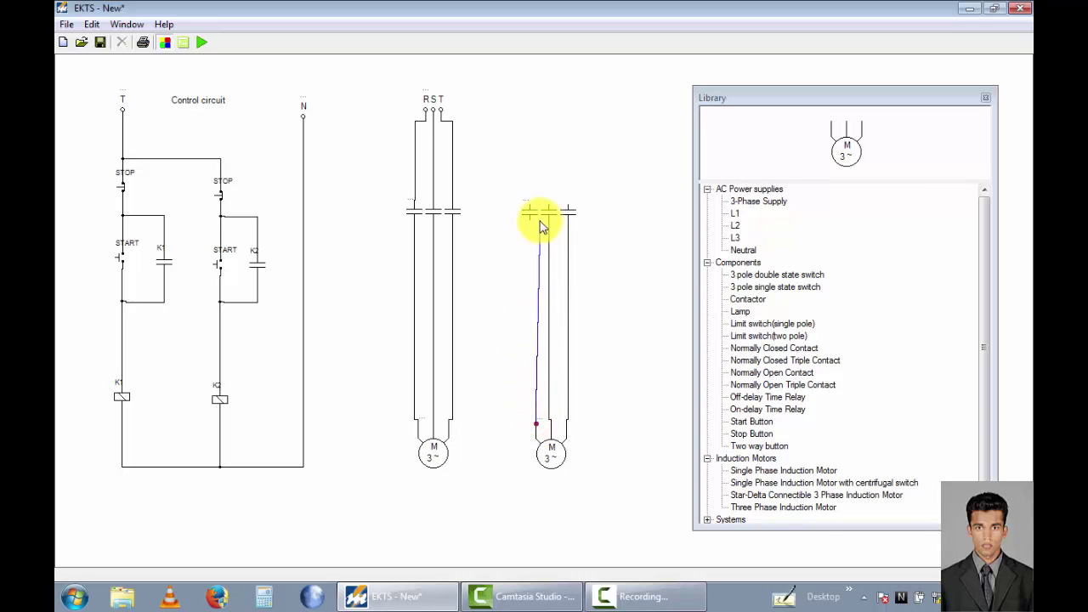
click(529, 221)
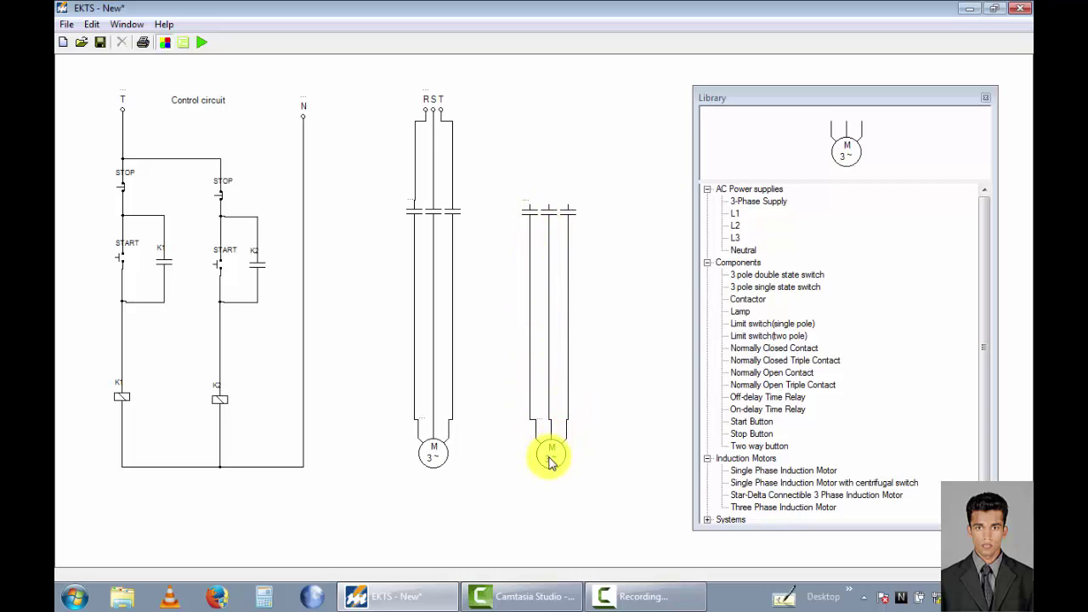
click(553, 458)
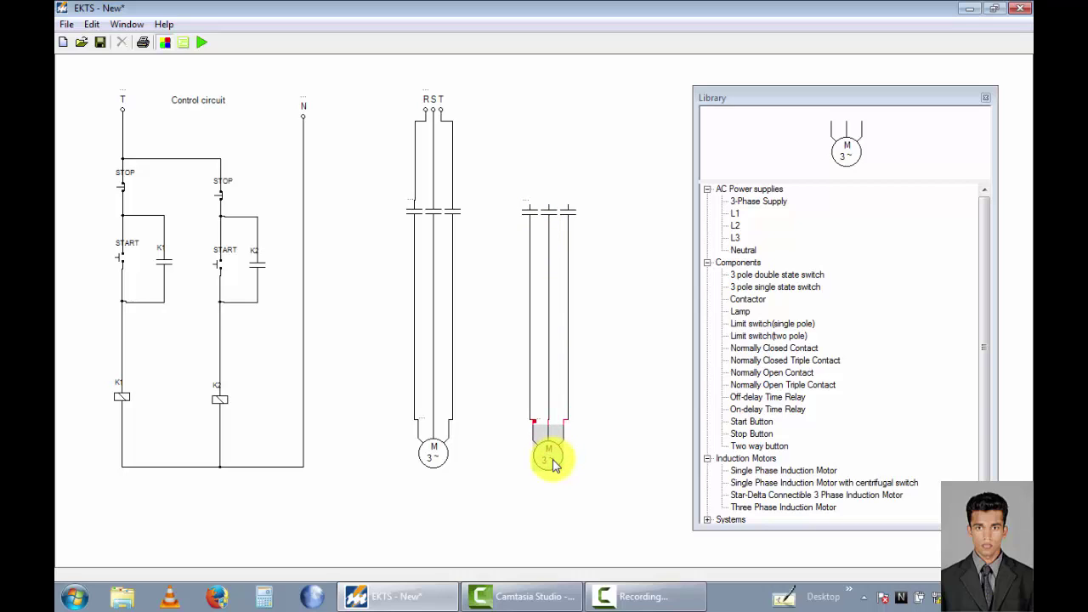
click(640, 427)
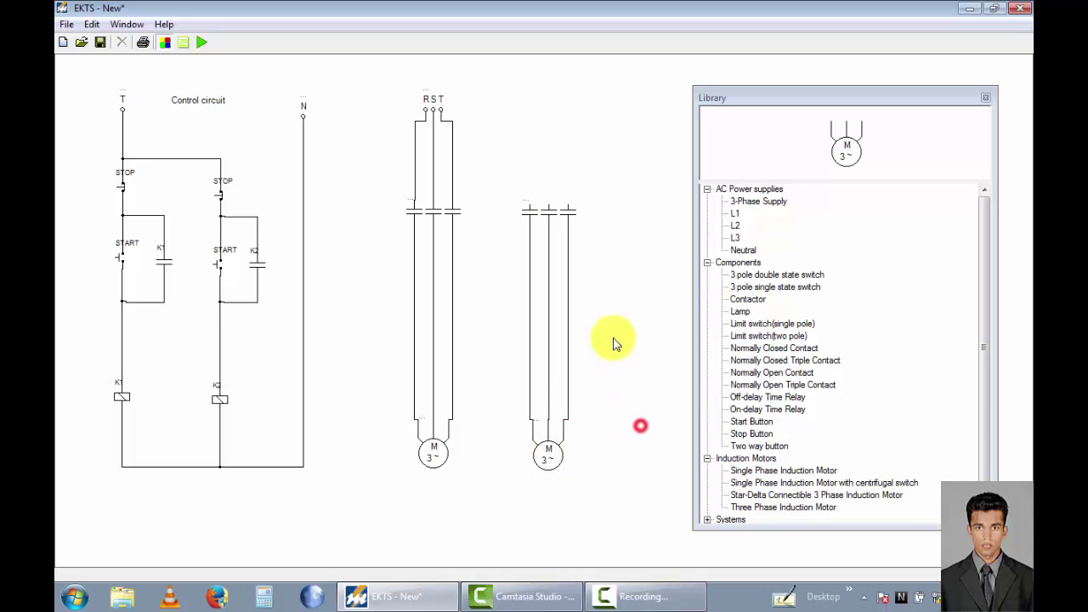
Connect the second triple contact's first pole to the T line and its middle pole to the S line, routing both wires above the contact.
click(530, 204)
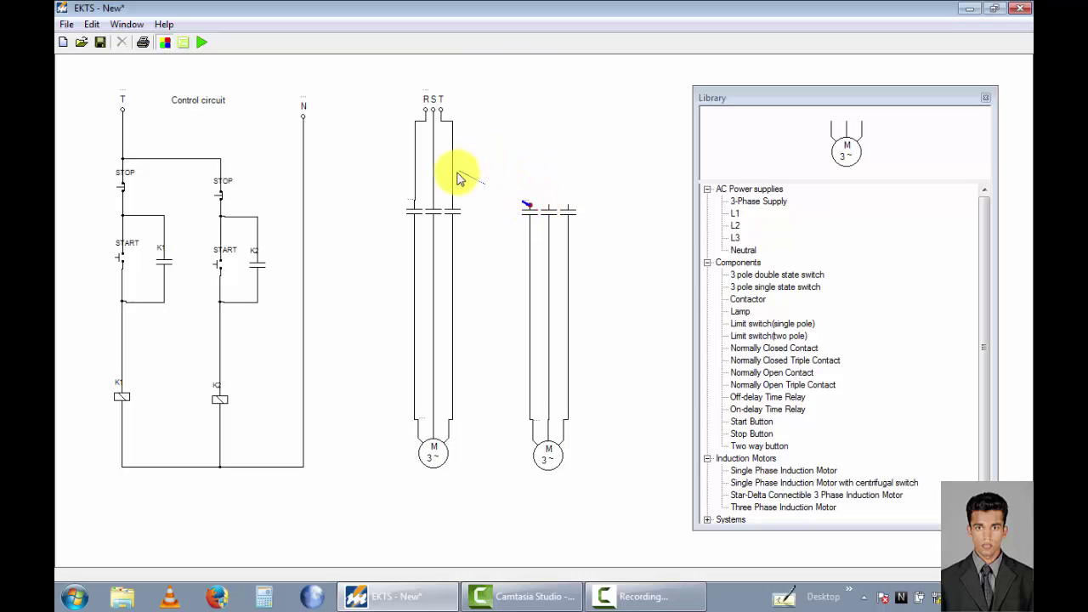
click(481, 193)
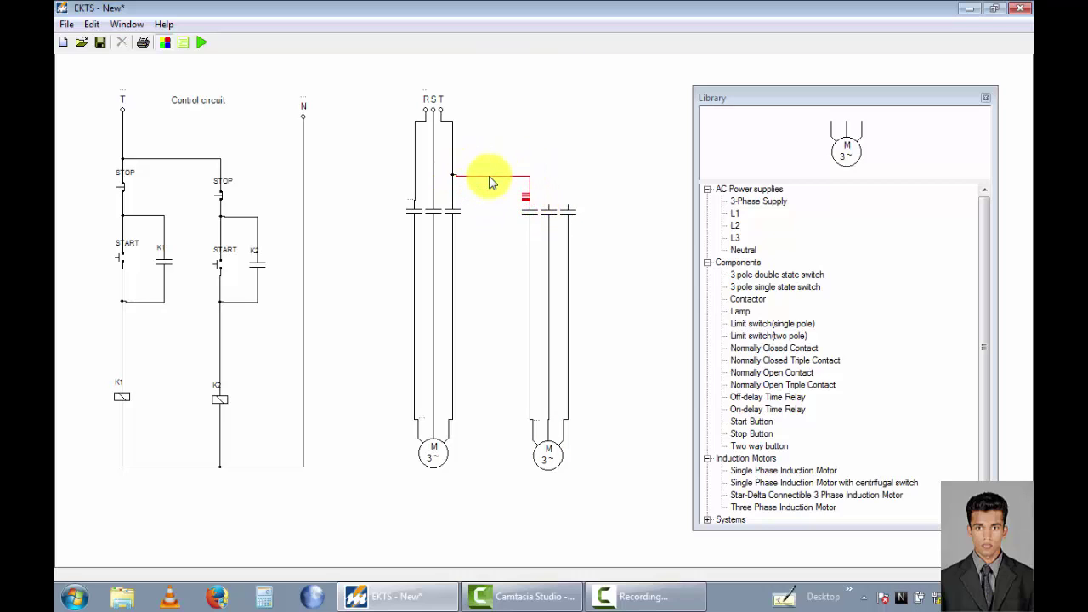
click(549, 205)
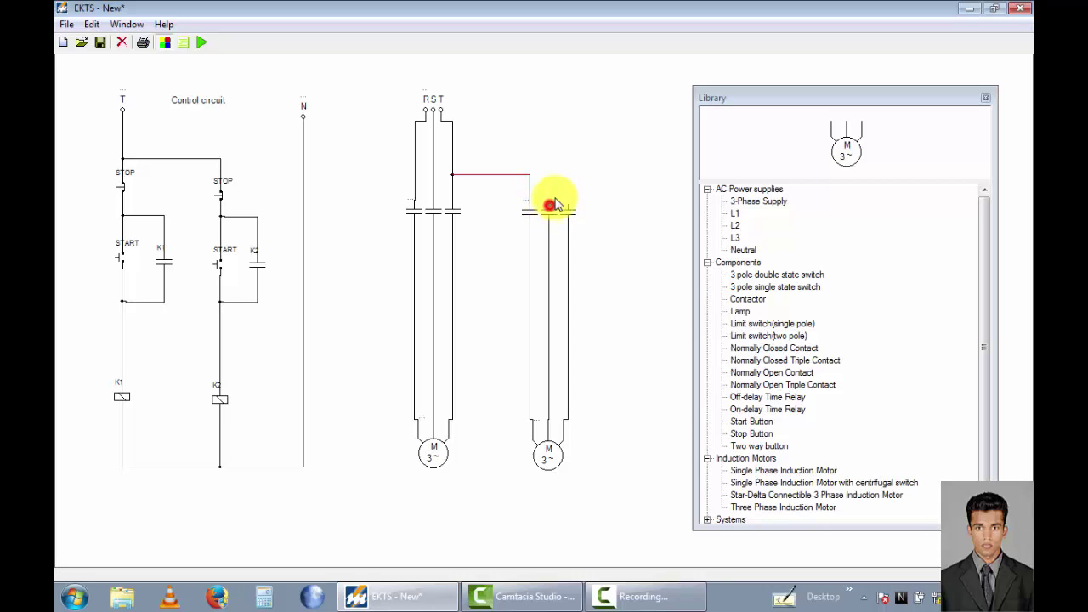
click(434, 163)
drag(488, 206, 504, 168)
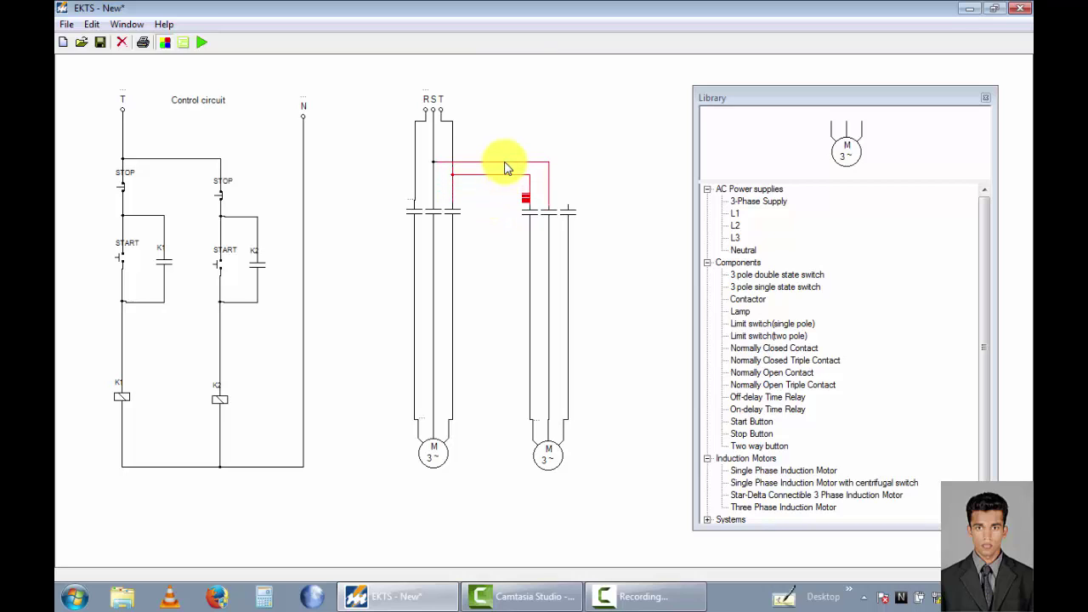
Connect the second triple contact's third pole to the R line, routing the wire above the other two branch wires.
click(555, 170)
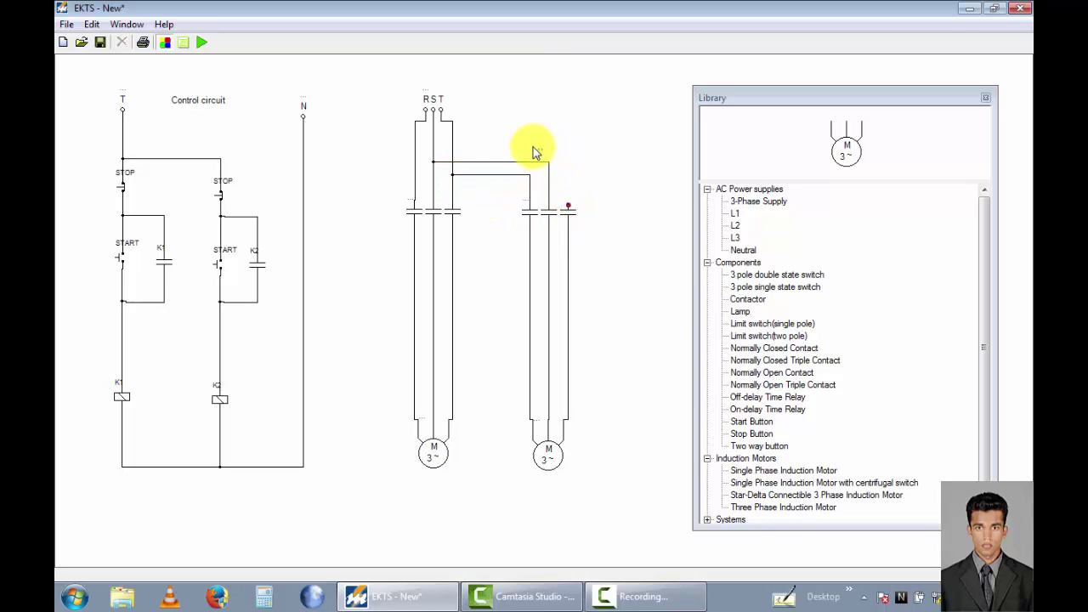
click(415, 146)
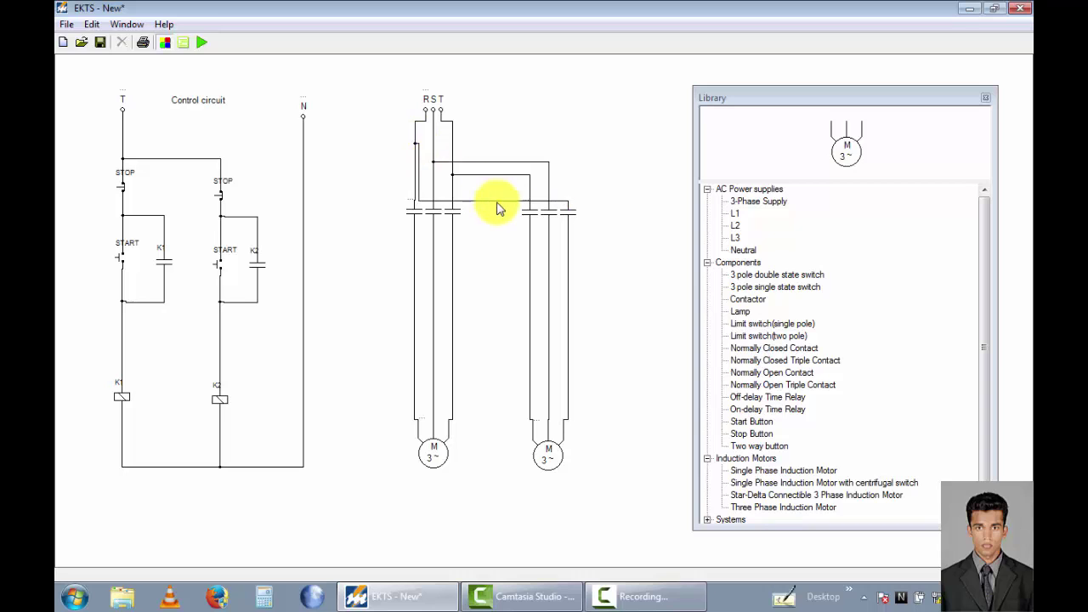
drag(498, 204, 510, 145)
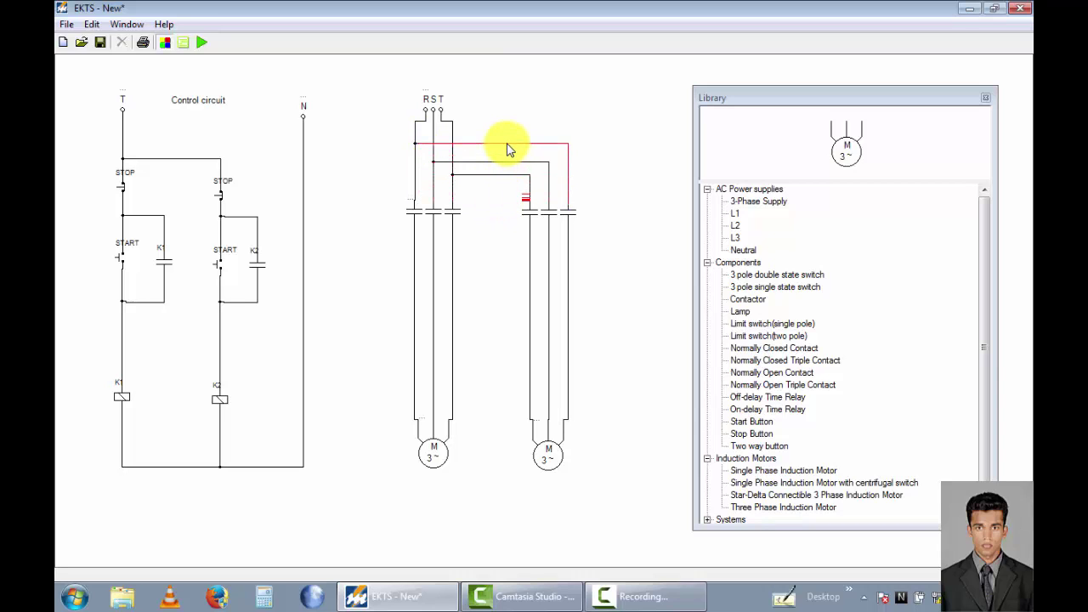
click(554, 128)
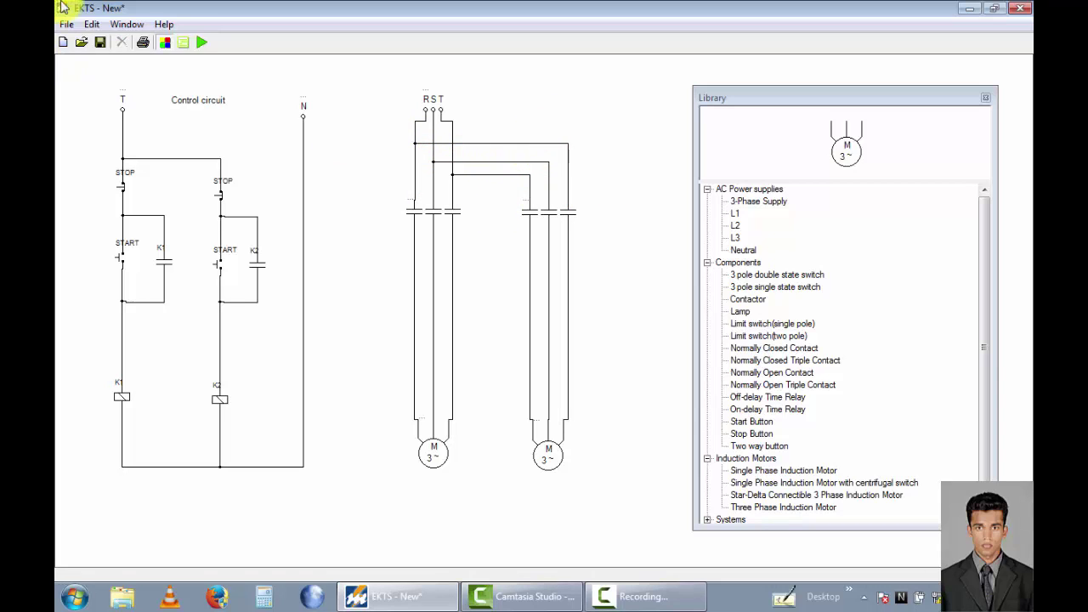
Add the text label "Power circuit" beside the R S T supply terminals.
click(93, 25)
click(107, 40)
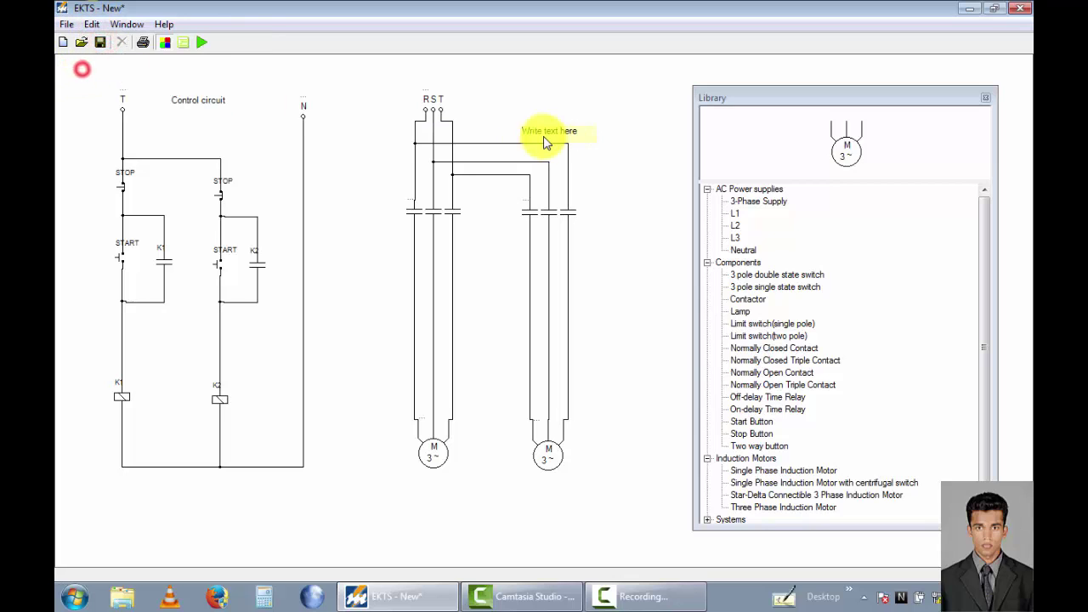
click(498, 102)
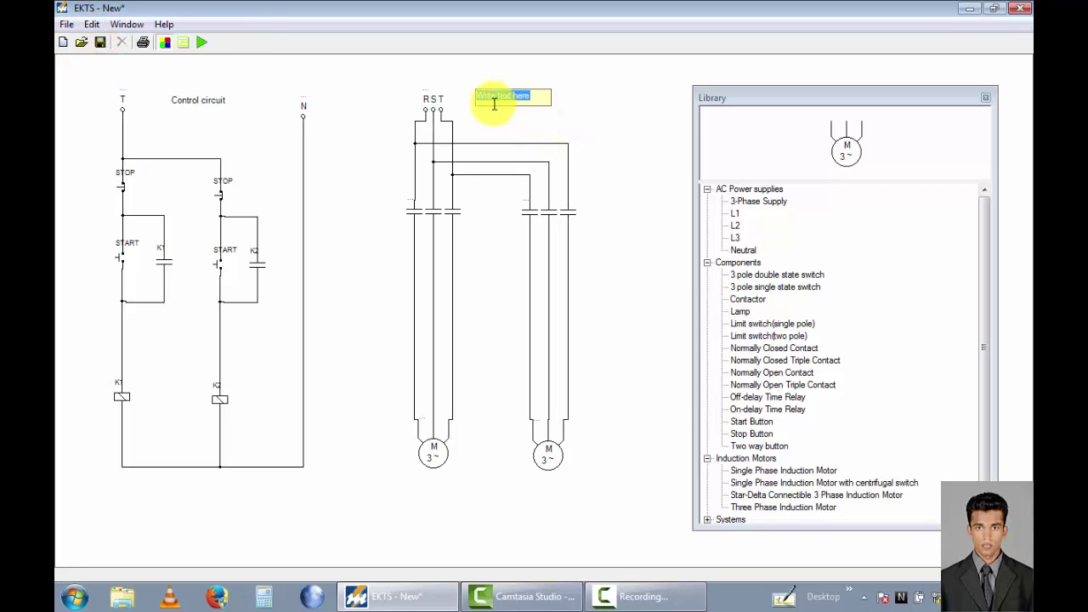
key(BackSpace)
text(Power cir)
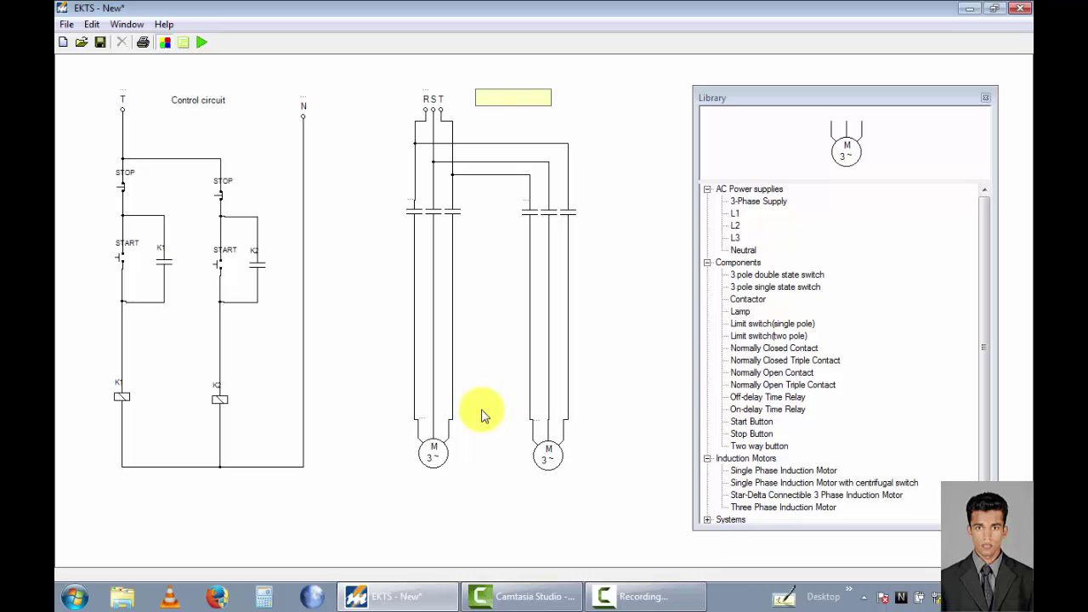
click(480, 414)
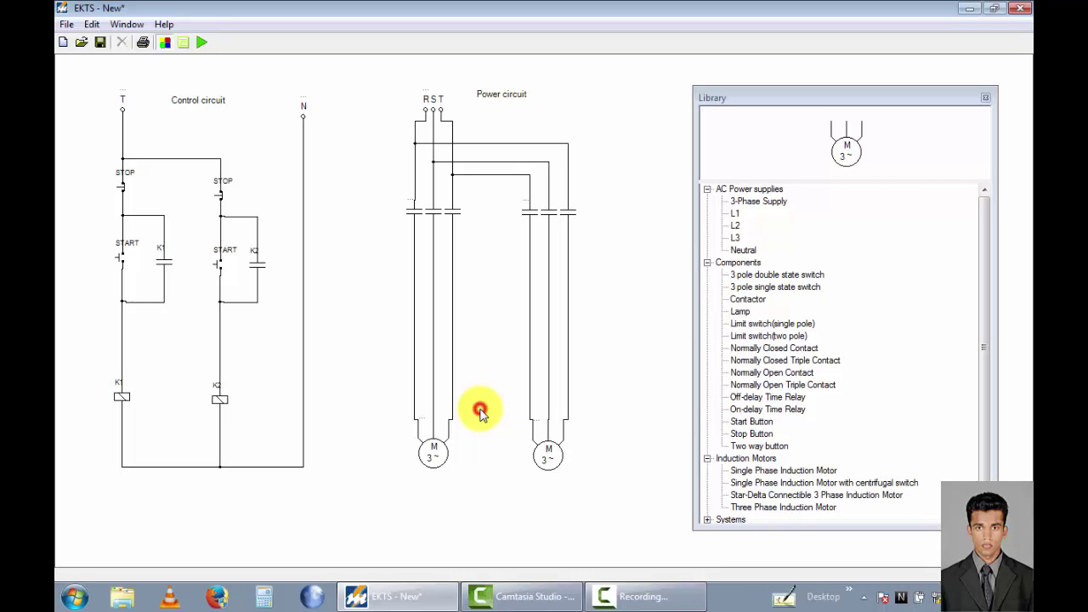
Assign the first triple contact to contactor K1 and the second triple contact to K2.
click(409, 204)
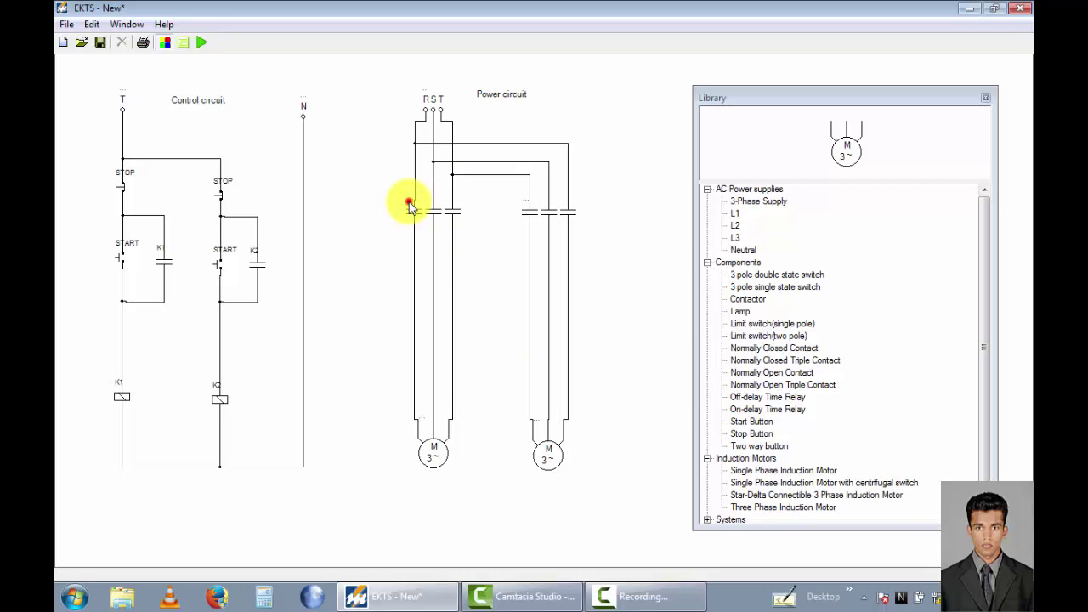
click(431, 212)
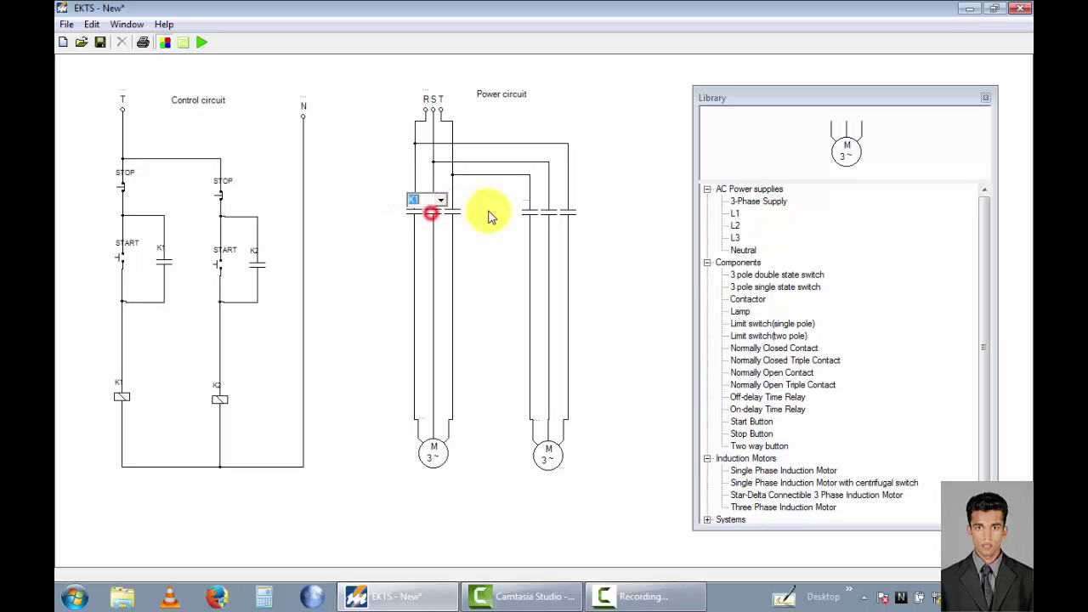
click(527, 204)
click(555, 200)
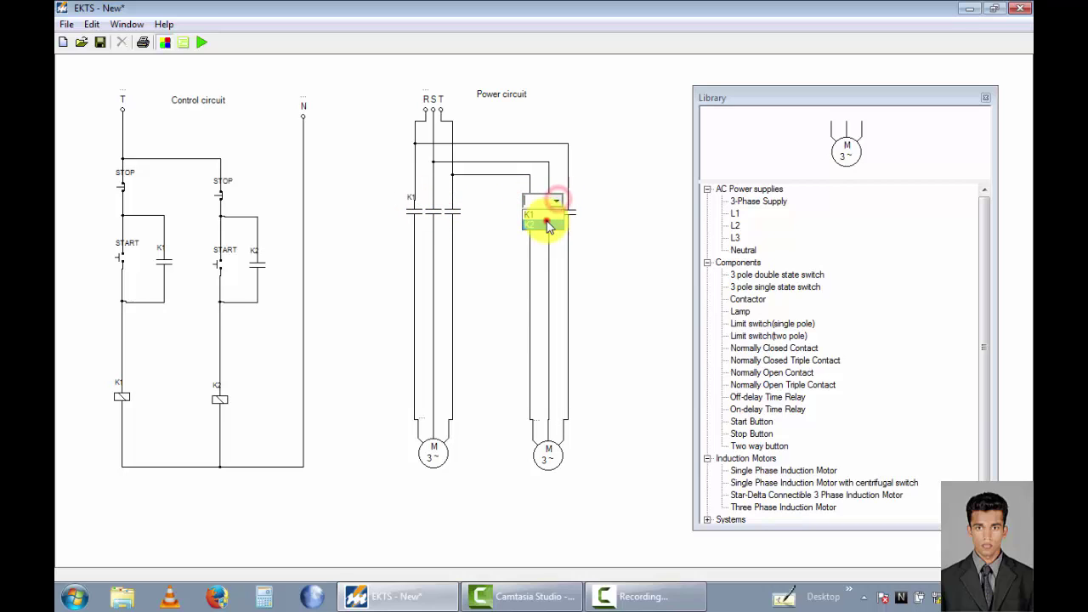
click(546, 222)
Label the two three-phase motors M1 and M2.
click(424, 417)
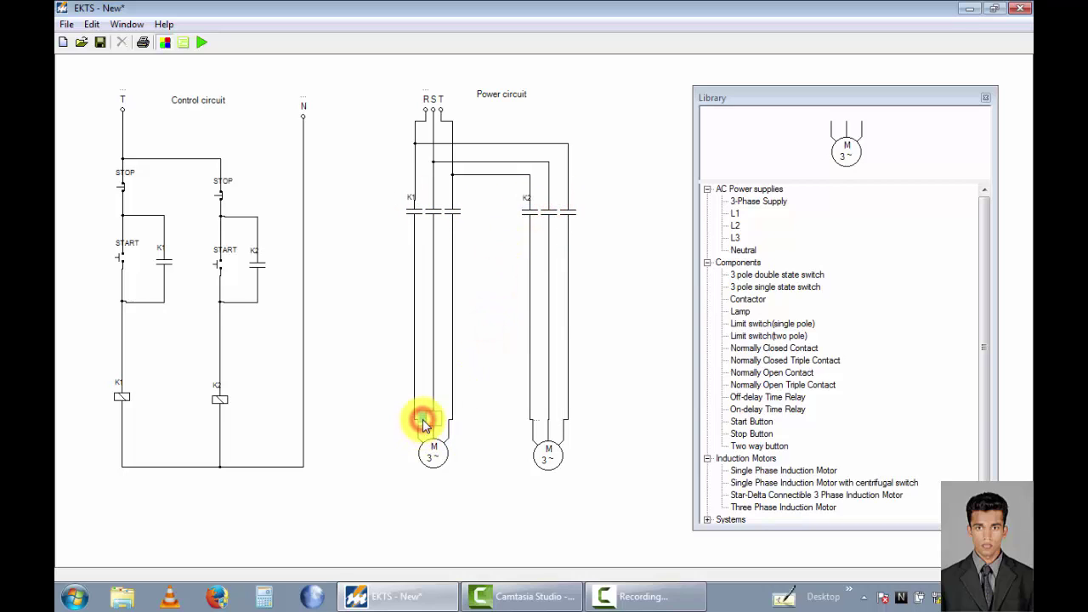
click(539, 425)
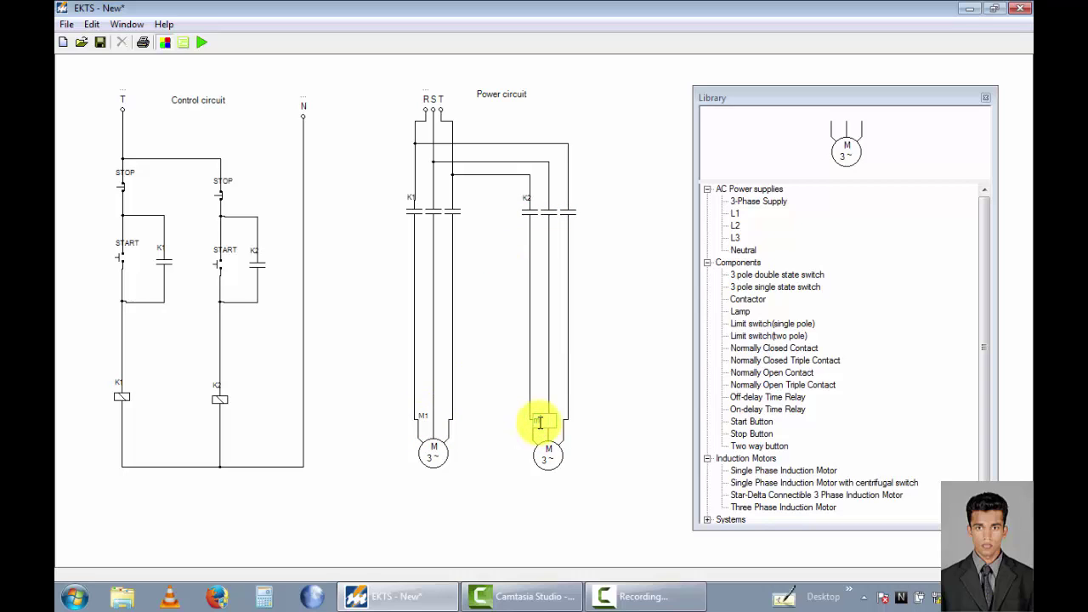
text(m2)
click(368, 373)
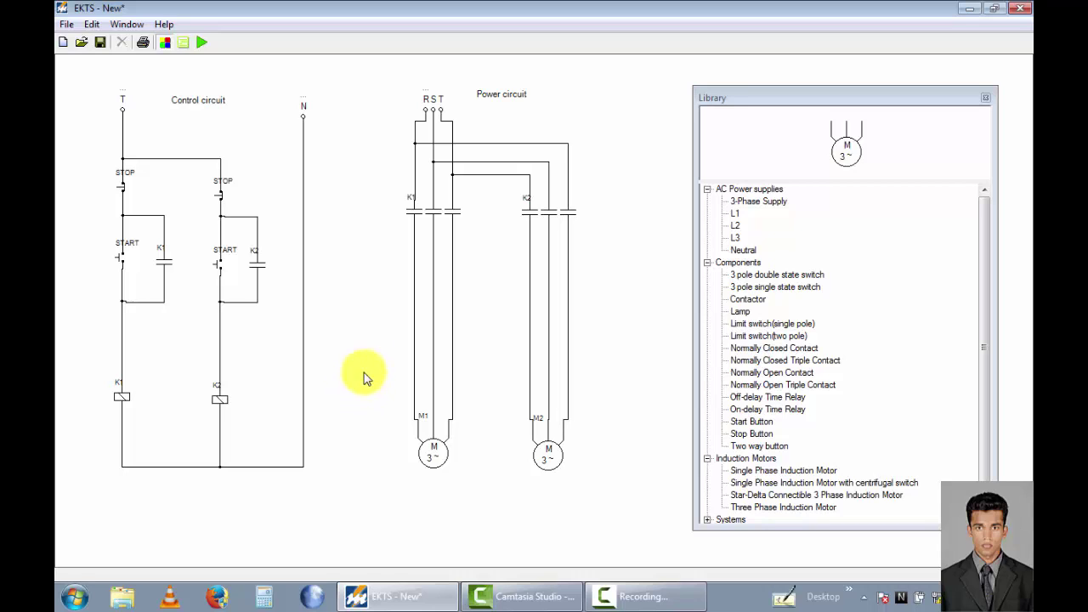
Run the simulation and test the circuit by starting M1 and M2 in turn, followed by stopping M2 and M1.
click(202, 43)
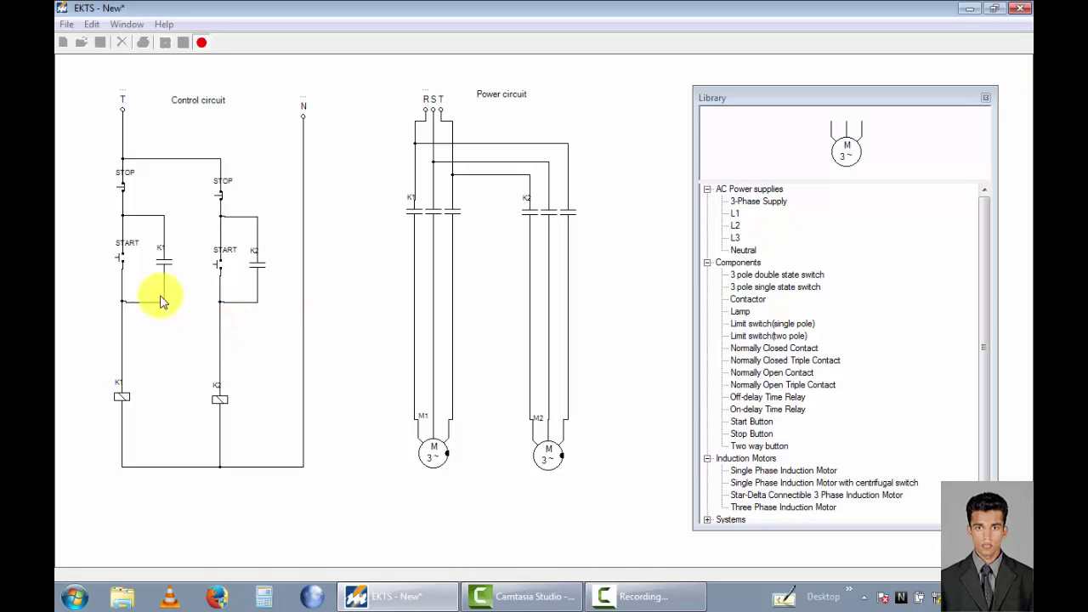
click(123, 263)
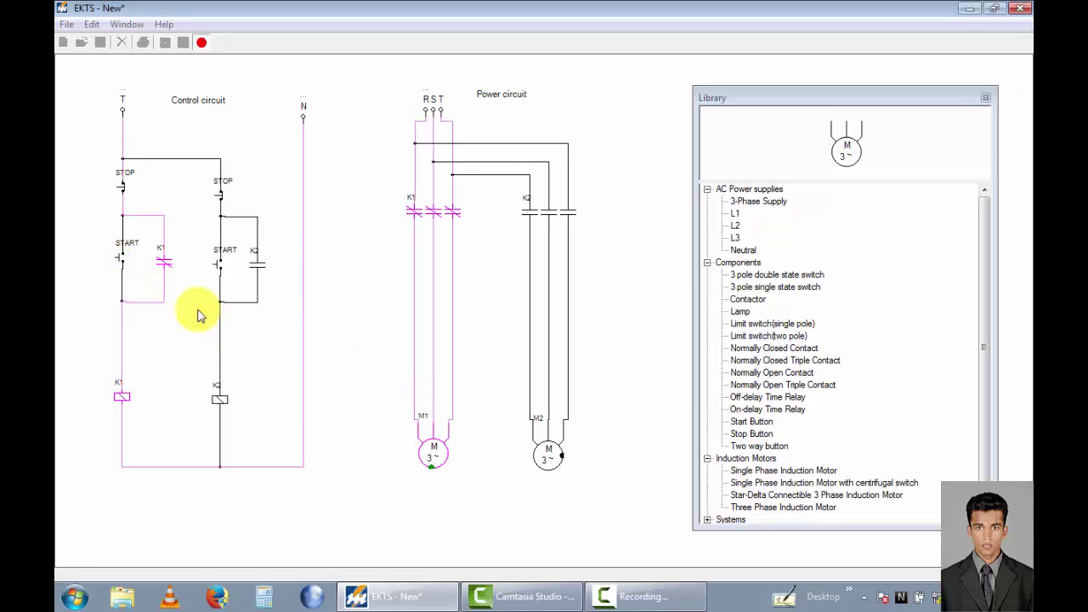
click(219, 269)
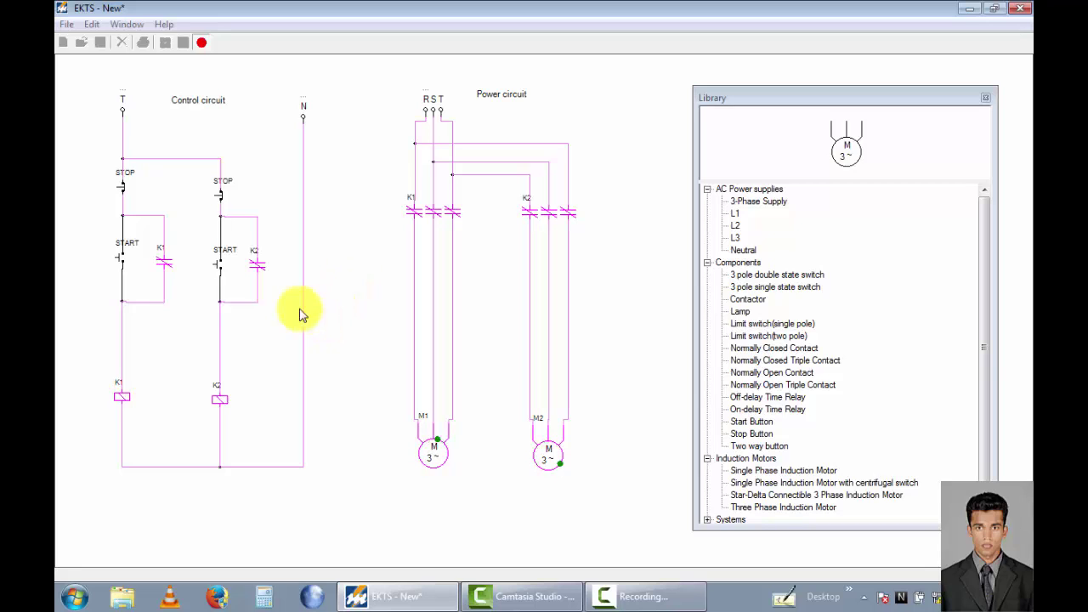
click(220, 197)
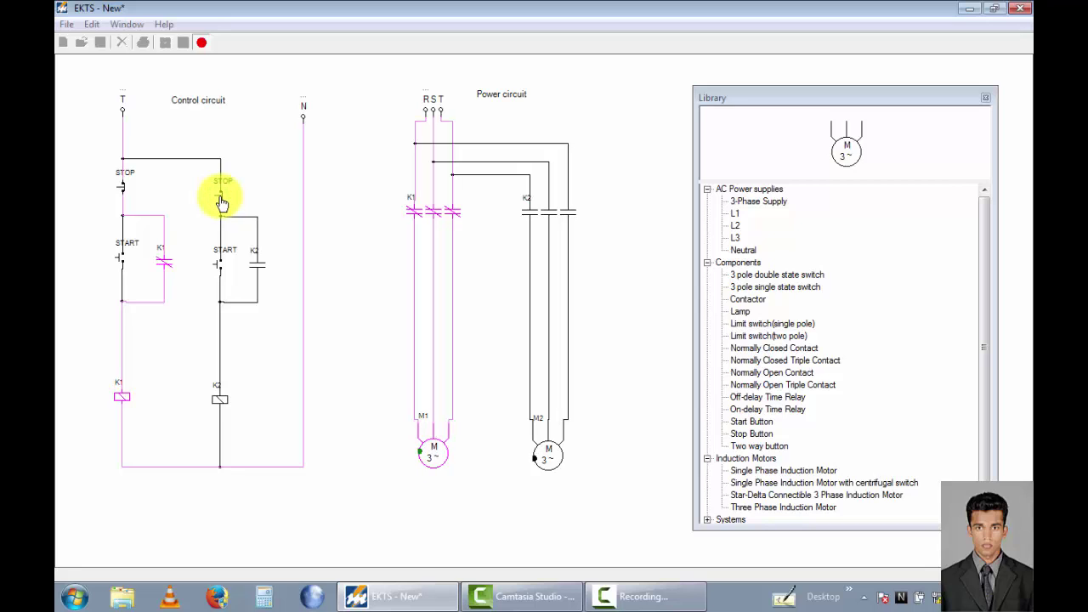
click(123, 195)
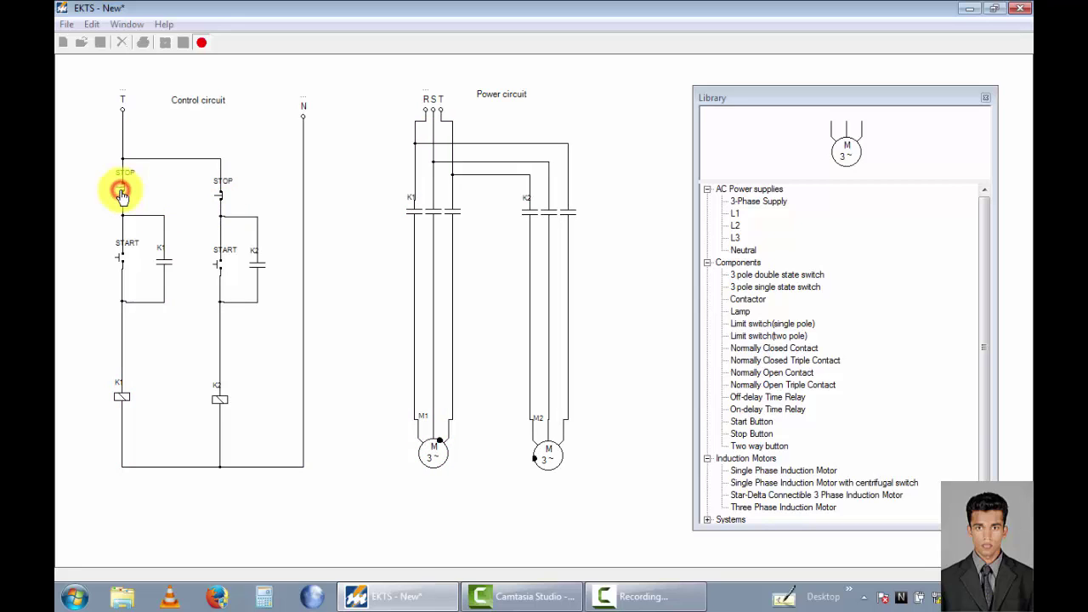
Start M2 before M1, stop and restart each motor independently, and end the simulation.
click(218, 266)
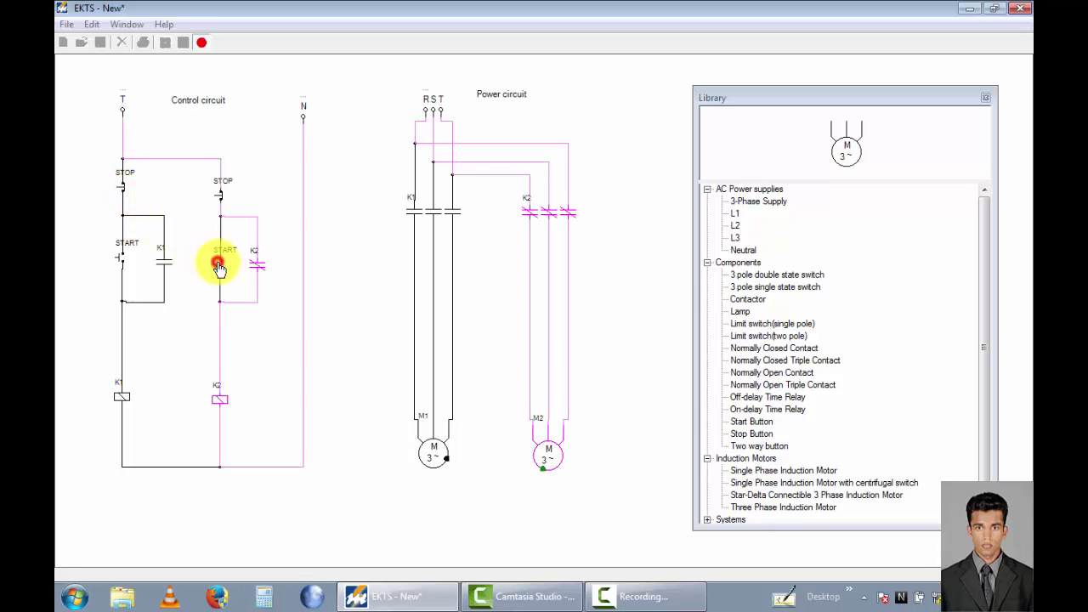
click(123, 265)
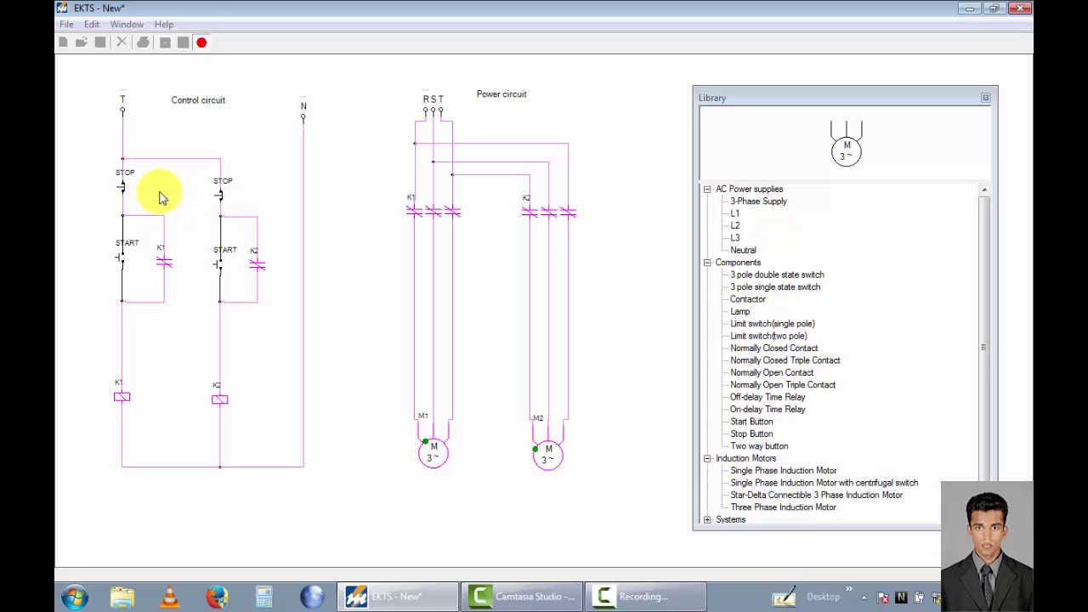
click(126, 191)
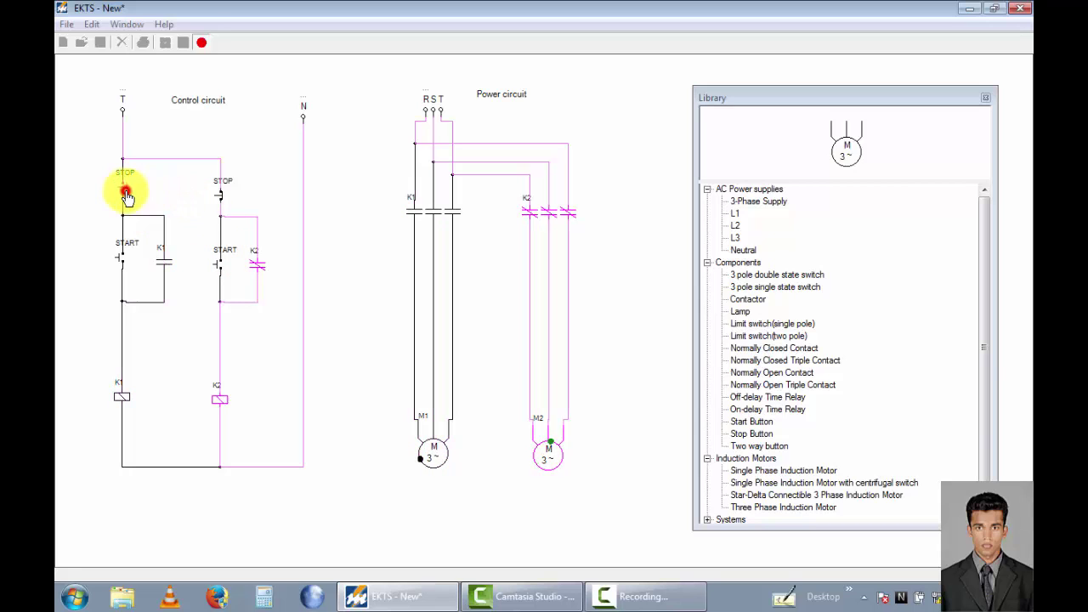
click(121, 259)
click(220, 197)
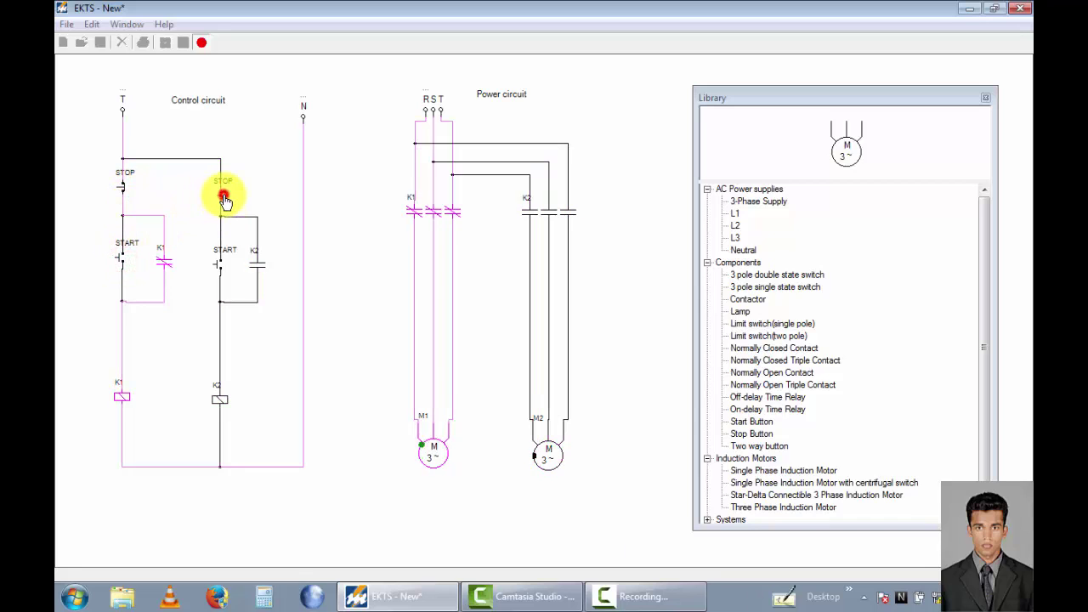
click(221, 271)
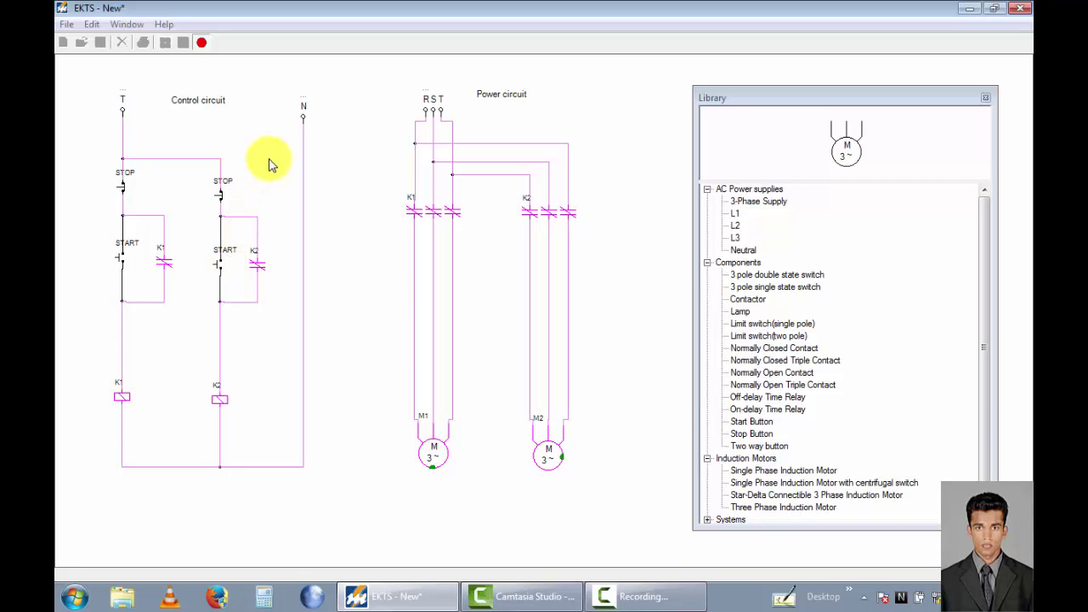
click(203, 43)
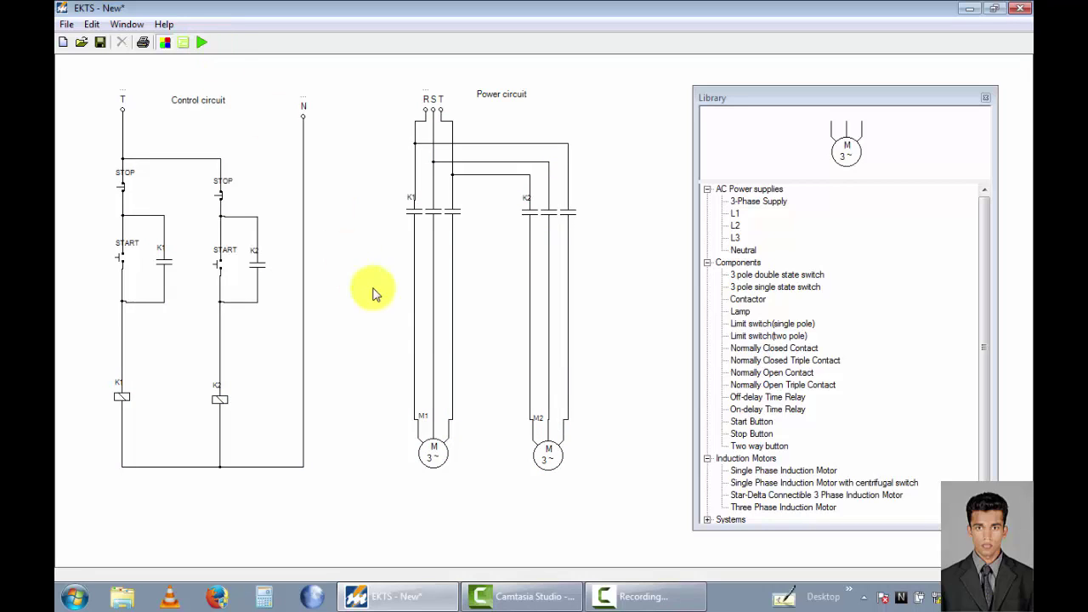
Delete the branch wires joining the K2 triple contact's first pole to T and third pole to R.
click(486, 176)
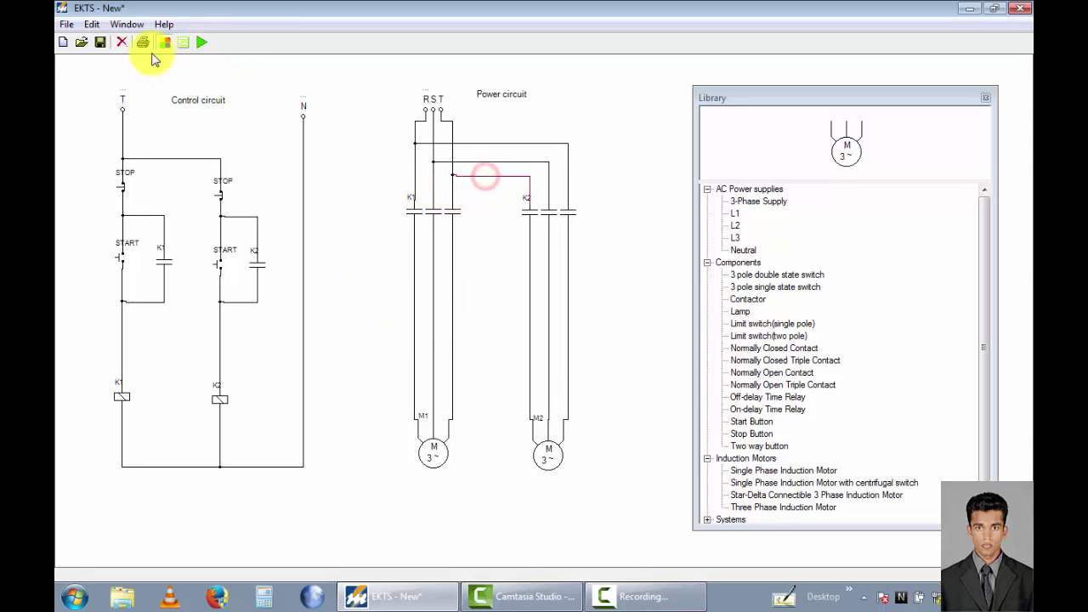
click(122, 42)
click(473, 144)
click(121, 42)
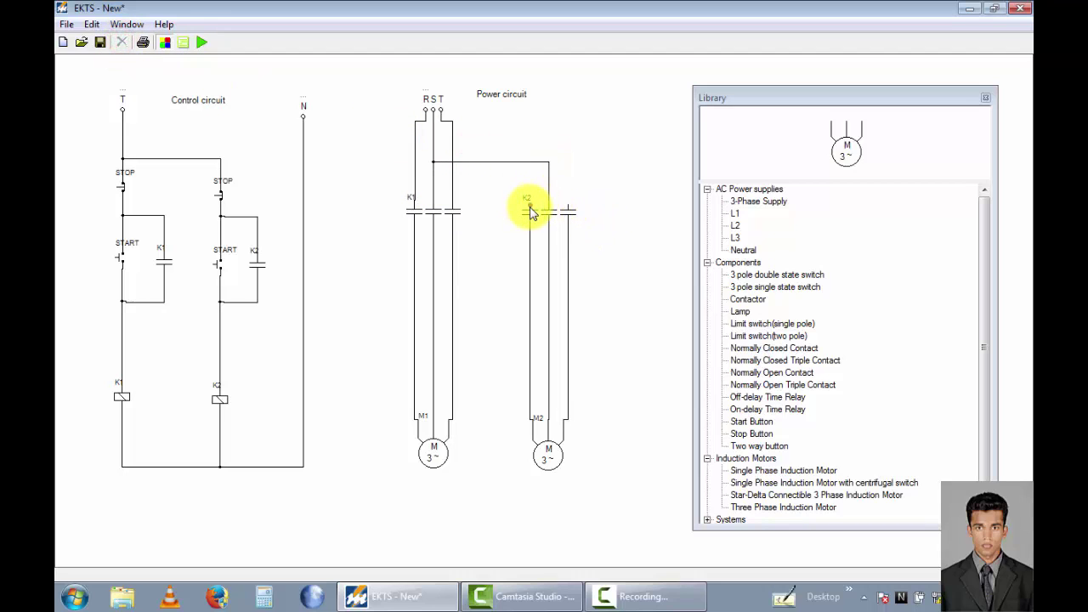
Wire the K2 triple contact's first pole to R and third pole to T, routing both wires above the contacts.
drag(529, 206, 429, 187)
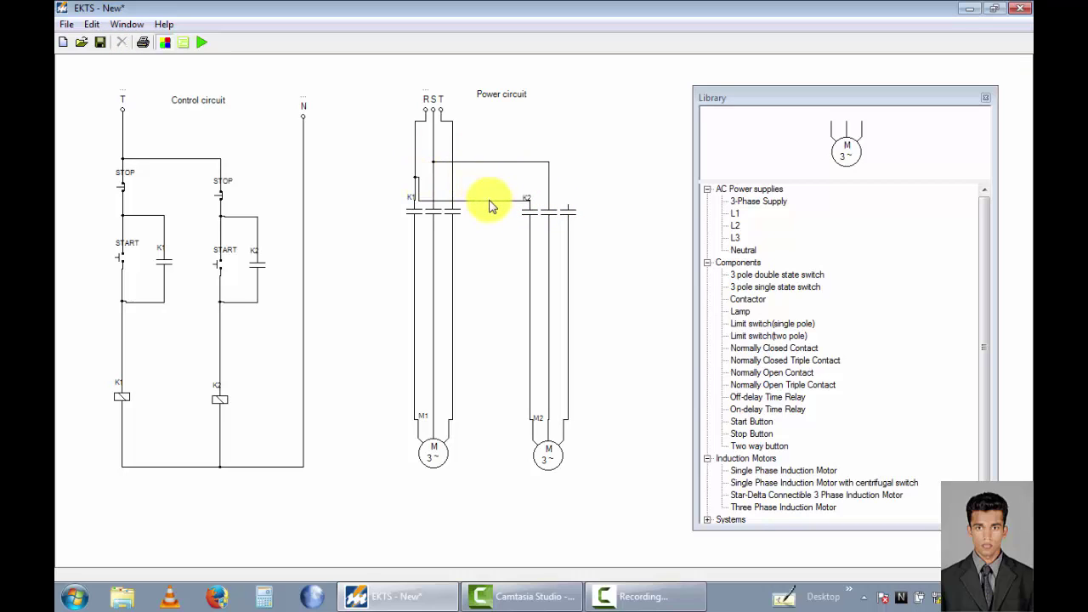
drag(492, 203, 486, 182)
click(574, 169)
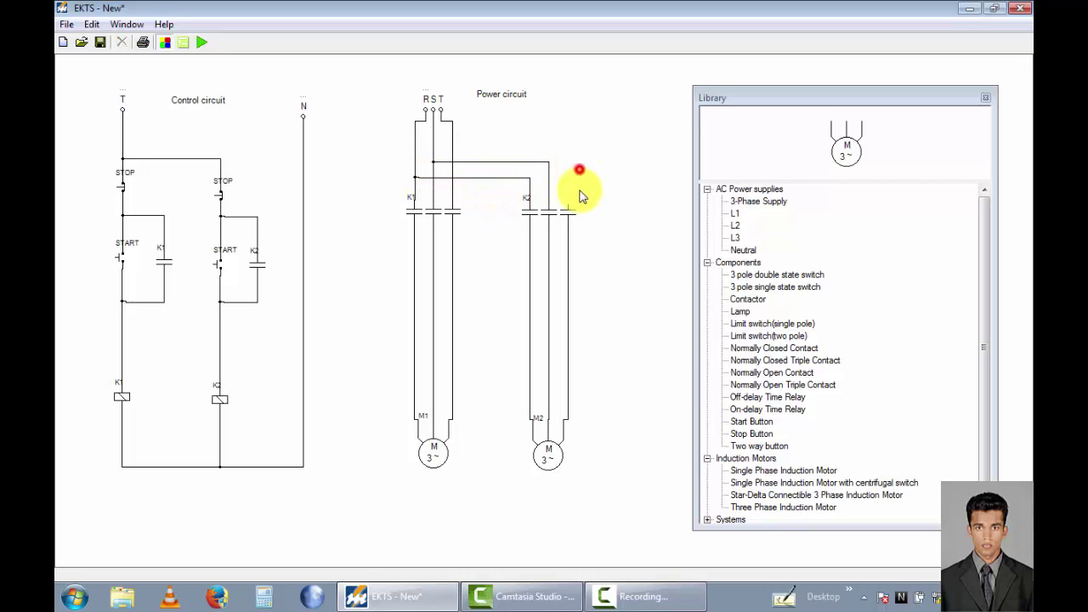
drag(569, 199, 452, 143)
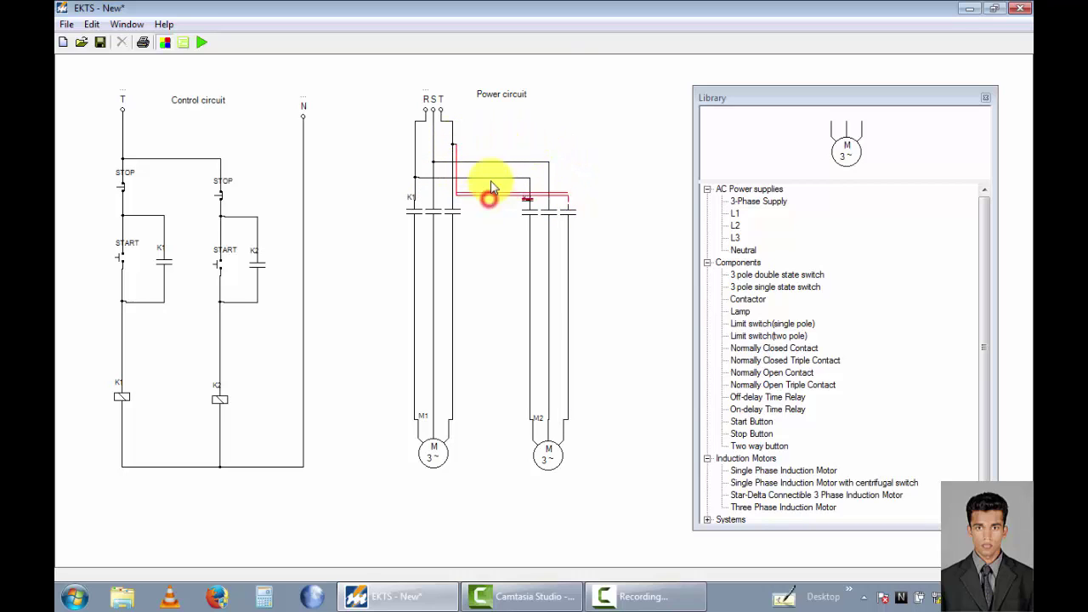
click(343, 126)
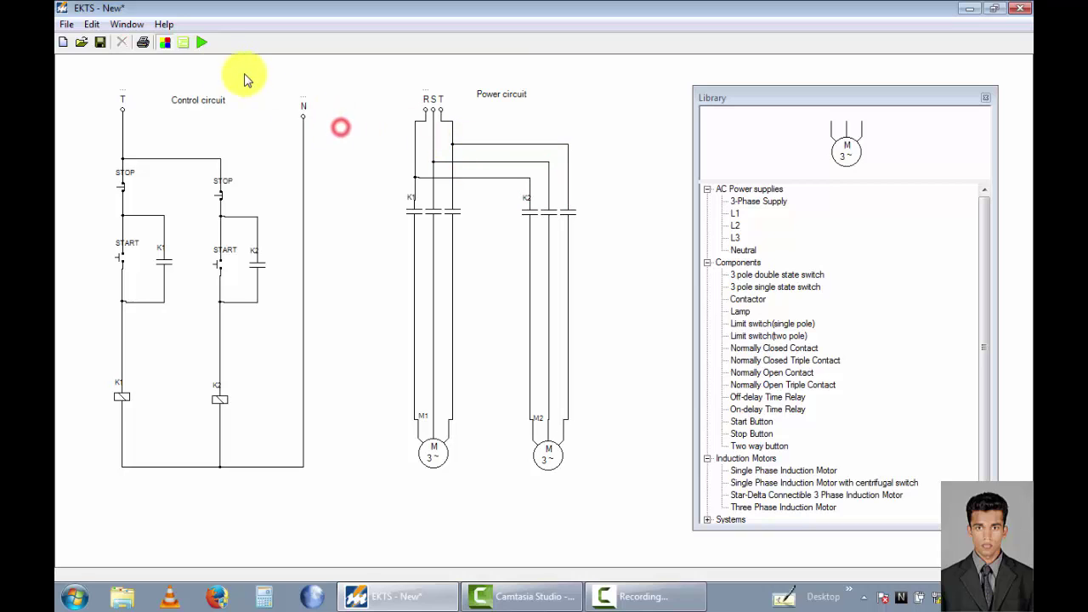
Simulate the rewired circuit by starting M1 and M2, and stop both motors in the same order.
click(203, 43)
click(126, 261)
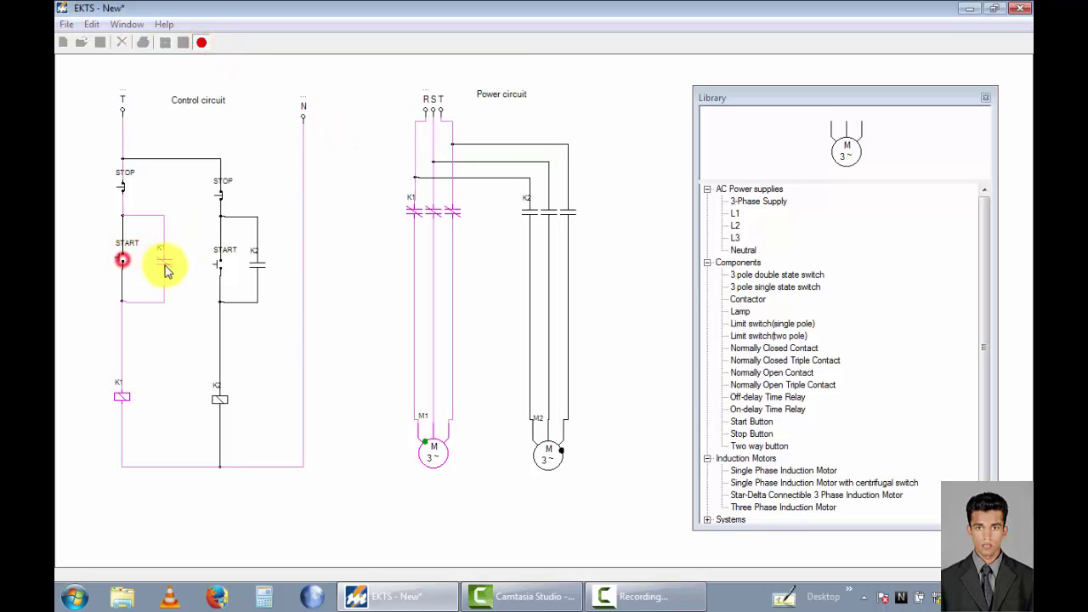
click(220, 271)
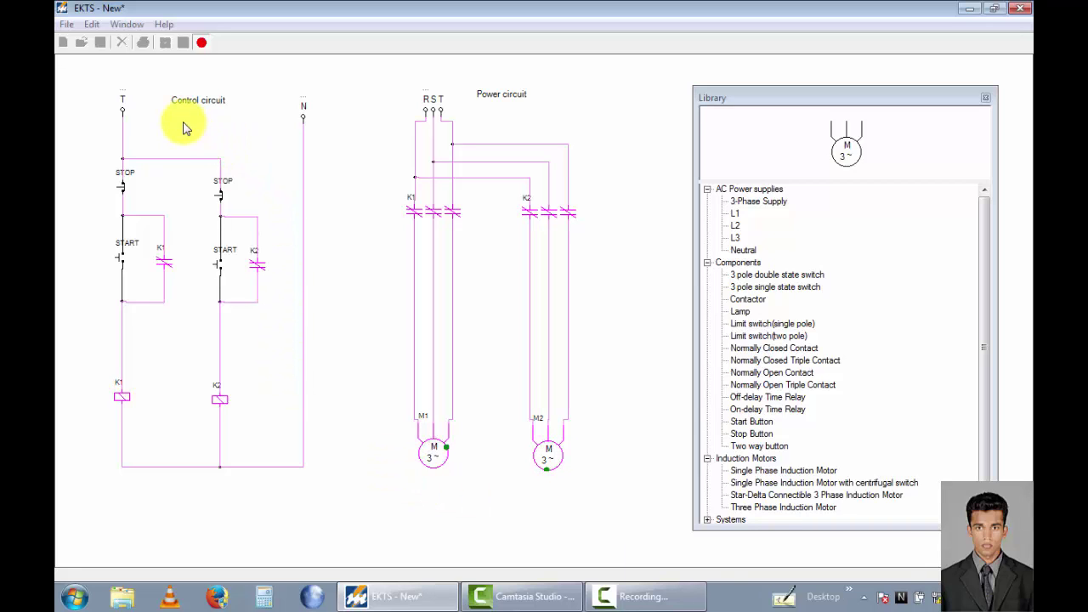
click(123, 191)
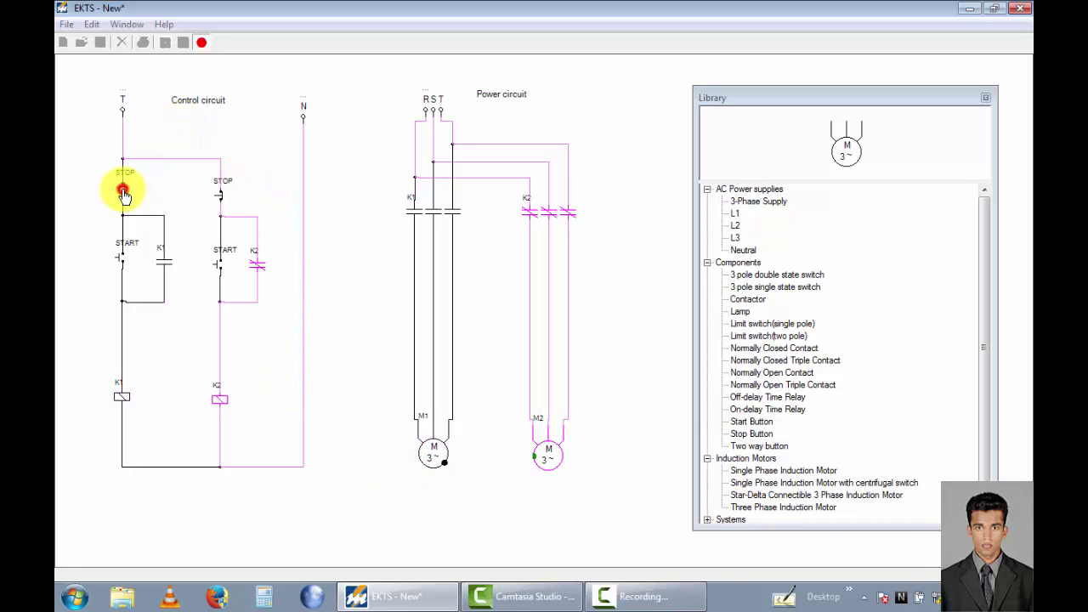
click(220, 193)
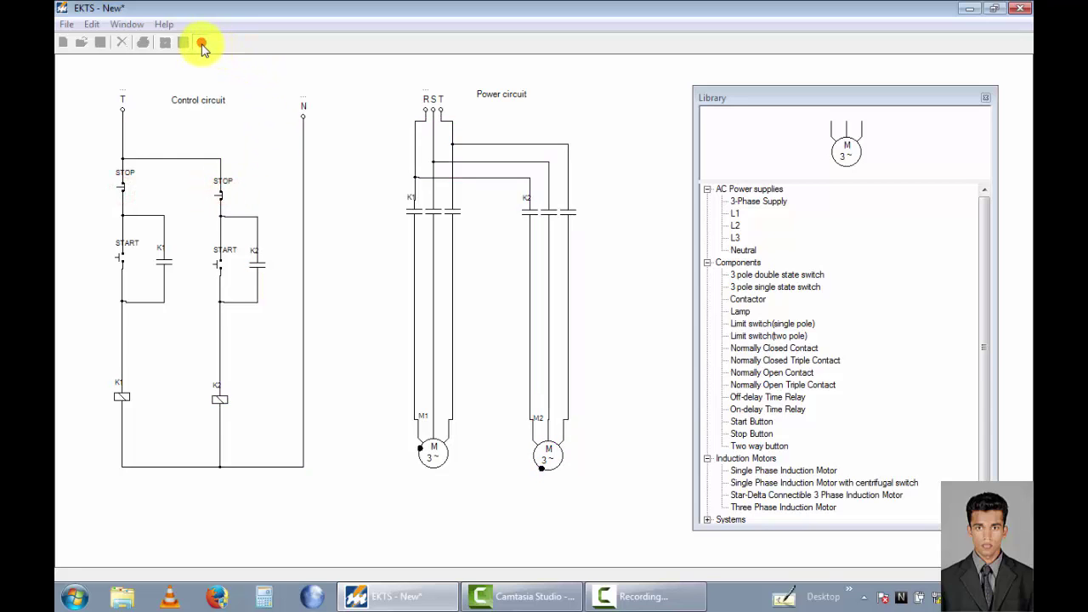